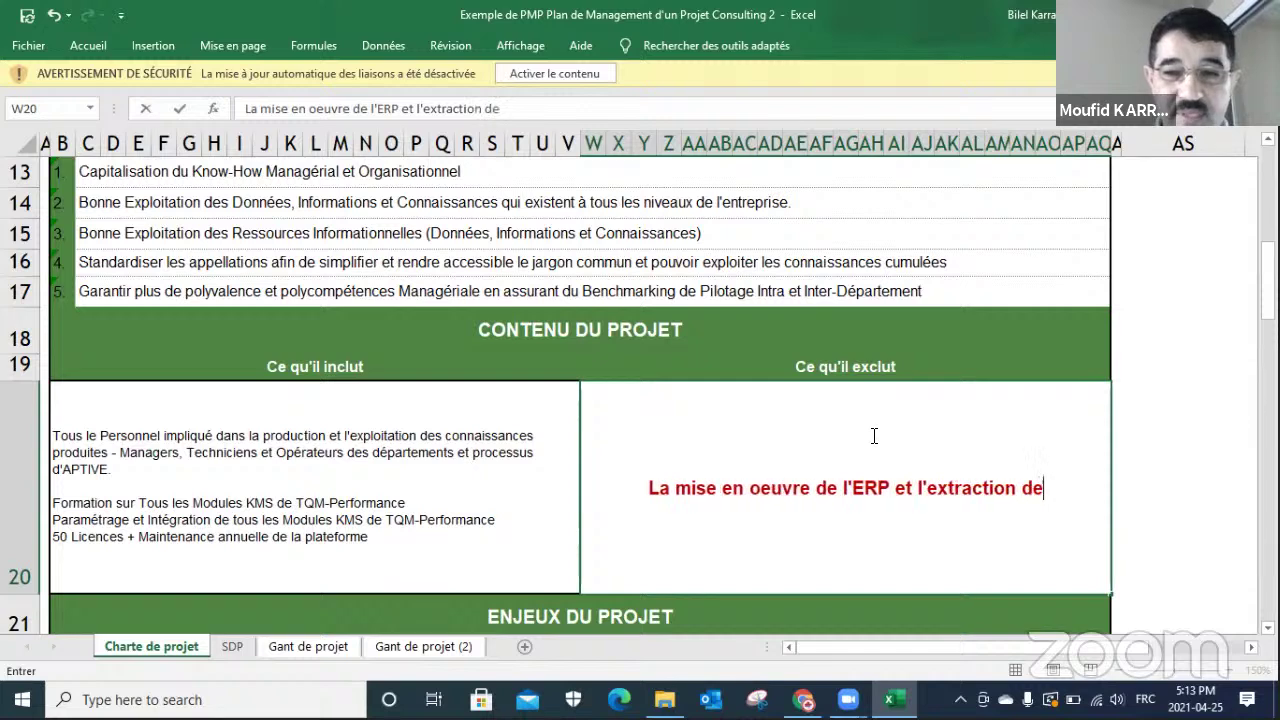
Step: Complete the project exclusions text so it reads "La mise en oeuvre de l'ERP et l'extraction des données de l'ERP"
{"action": "type", "text": "s donnée"}
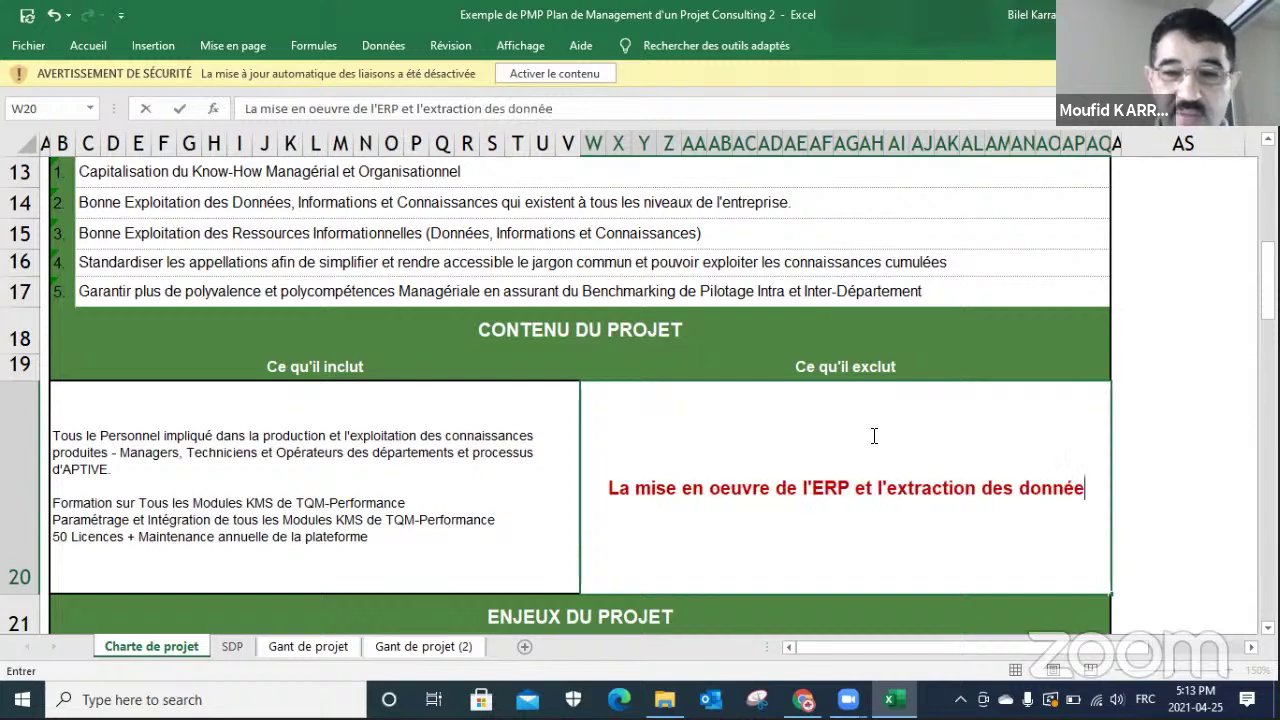
{"action": "type", "text": "s de l'ERP"}
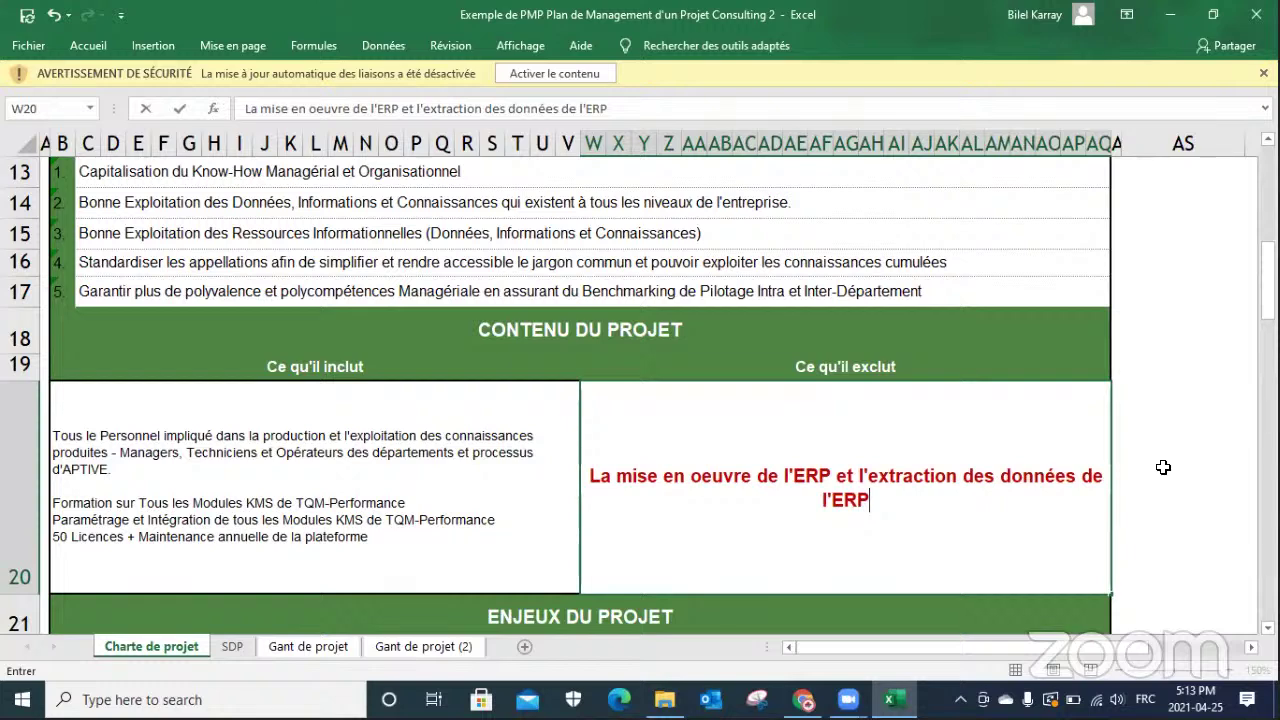
{"action": "left_click", "coordinate": [1135, 503]}
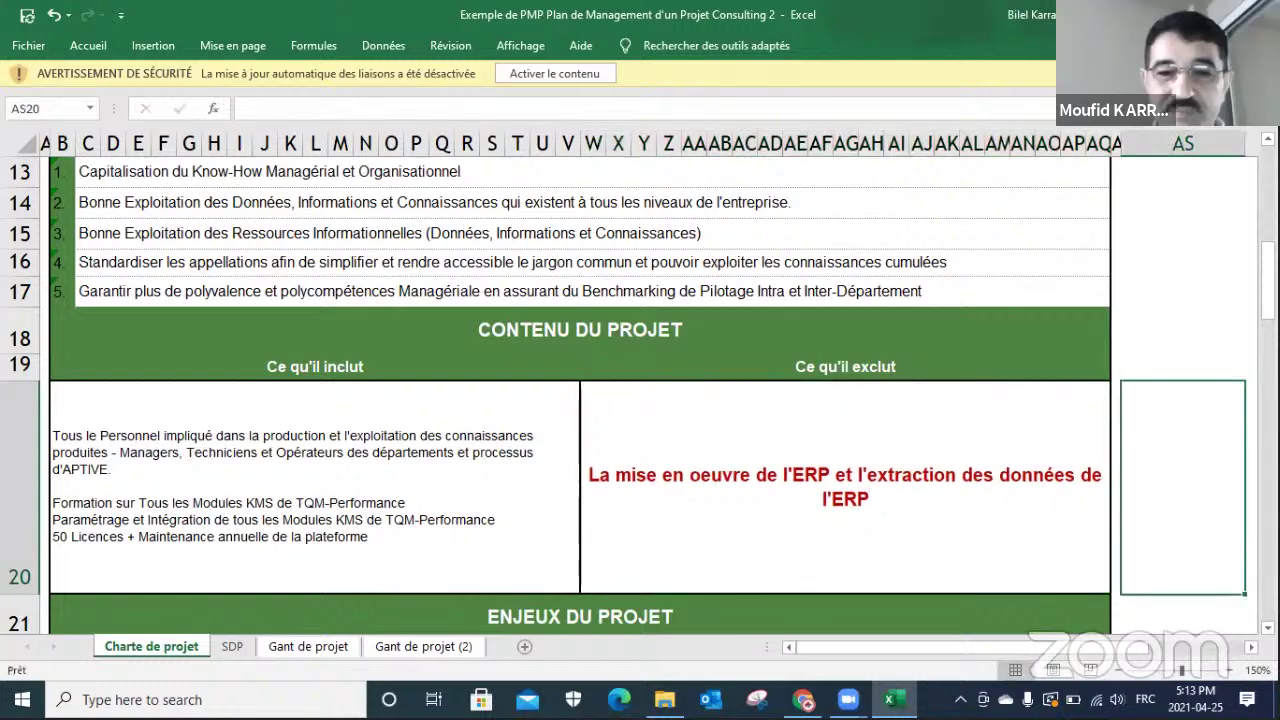
Step: Extend the first stakeholder entry under Parties prenantes to "Directeur Général du Site d'APTIVE à Tanger"
{"action": "scroll", "coordinate": [1180, 450], "scroll_direction": "down", "scroll_amount": 1}
{"action": "scroll", "coordinate": [640, 390], "scroll_direction": "down", "scroll_amount": 2}
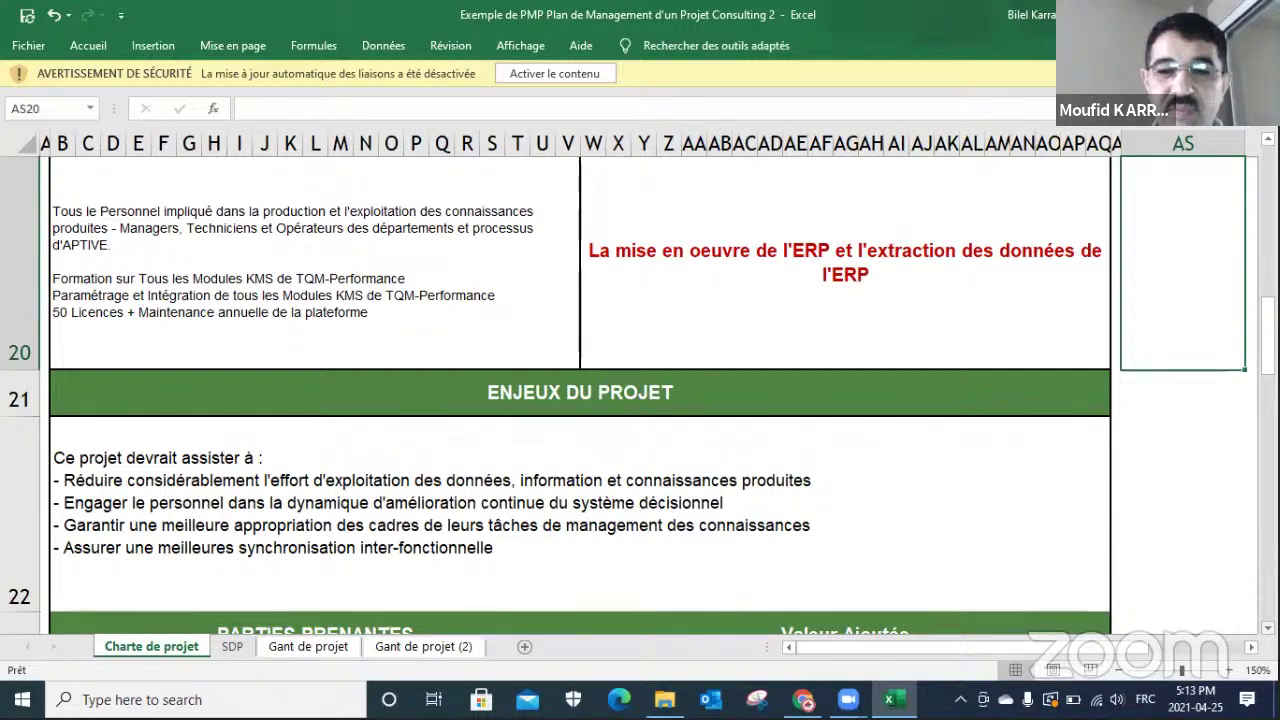
{"action": "scroll", "coordinate": [640, 400], "scroll_direction": "down", "scroll_amount": 4}
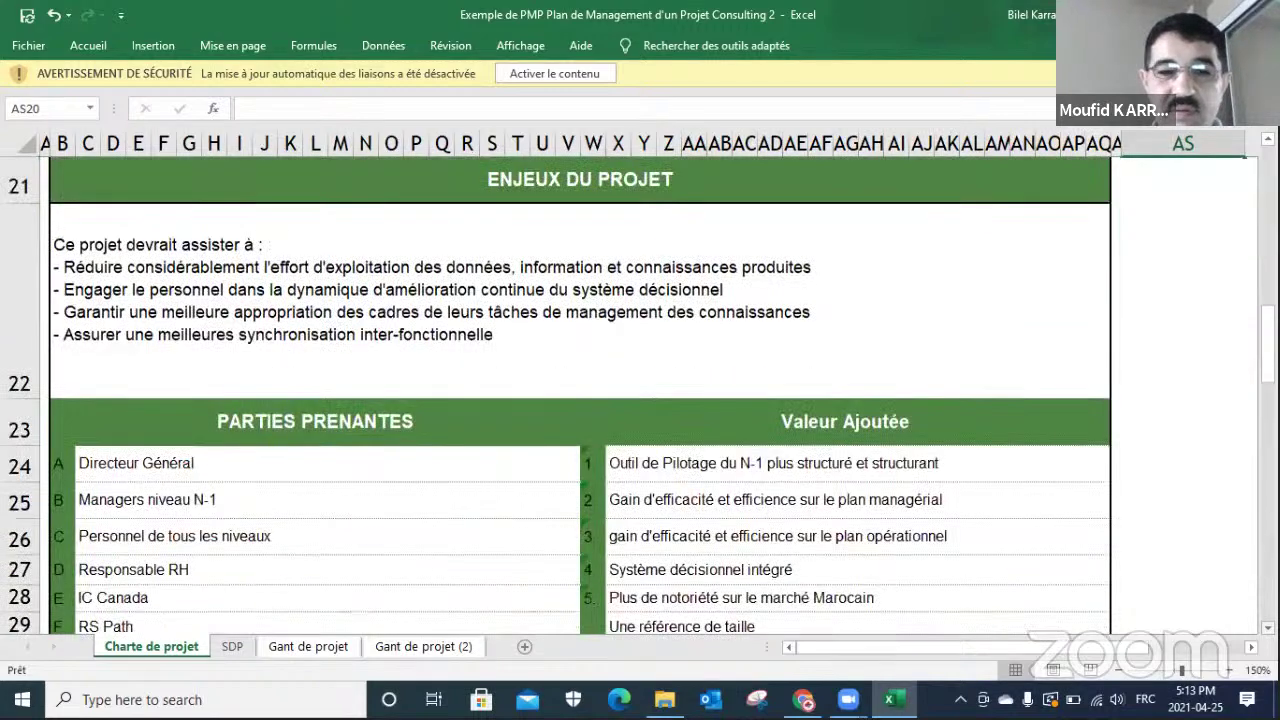
{"action": "scroll", "coordinate": [580, 400], "scroll_direction": "down", "scroll_amount": 1}
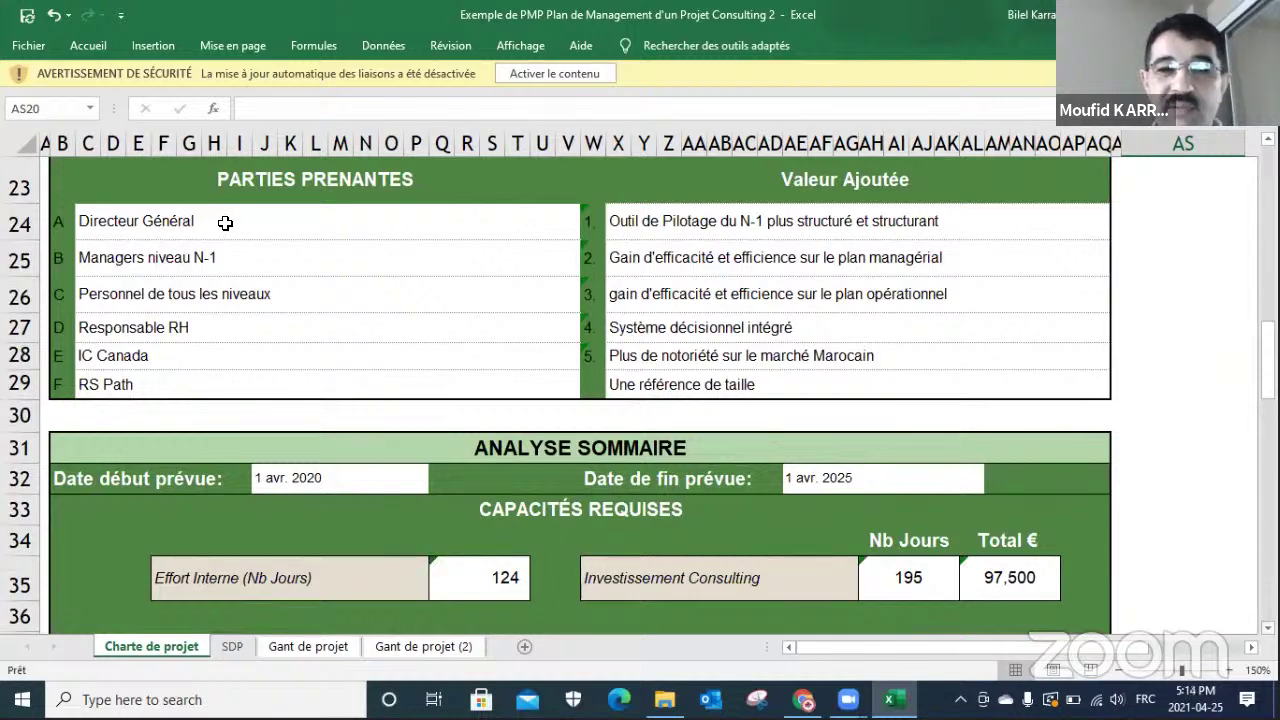
{"action": "double_click", "coordinate": [226, 223]}
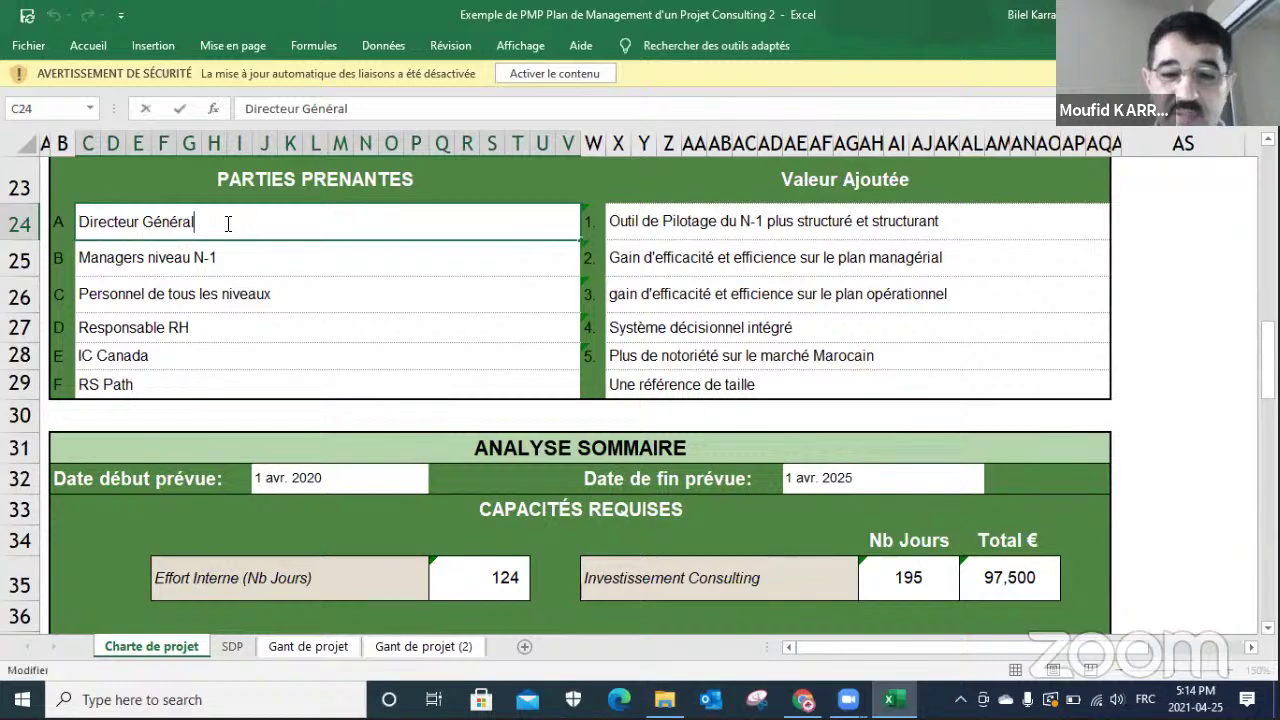
{"action": "type", "text": "du Site d"}
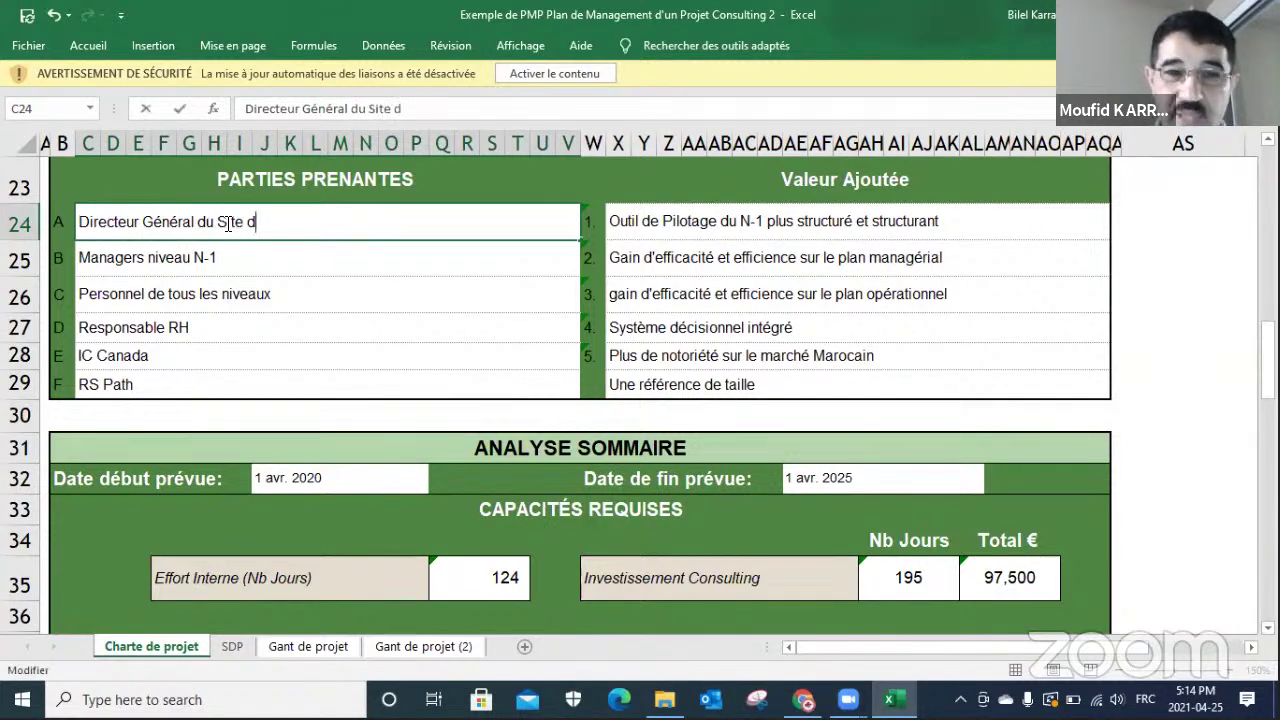
{"action": "type", "text": "A"}
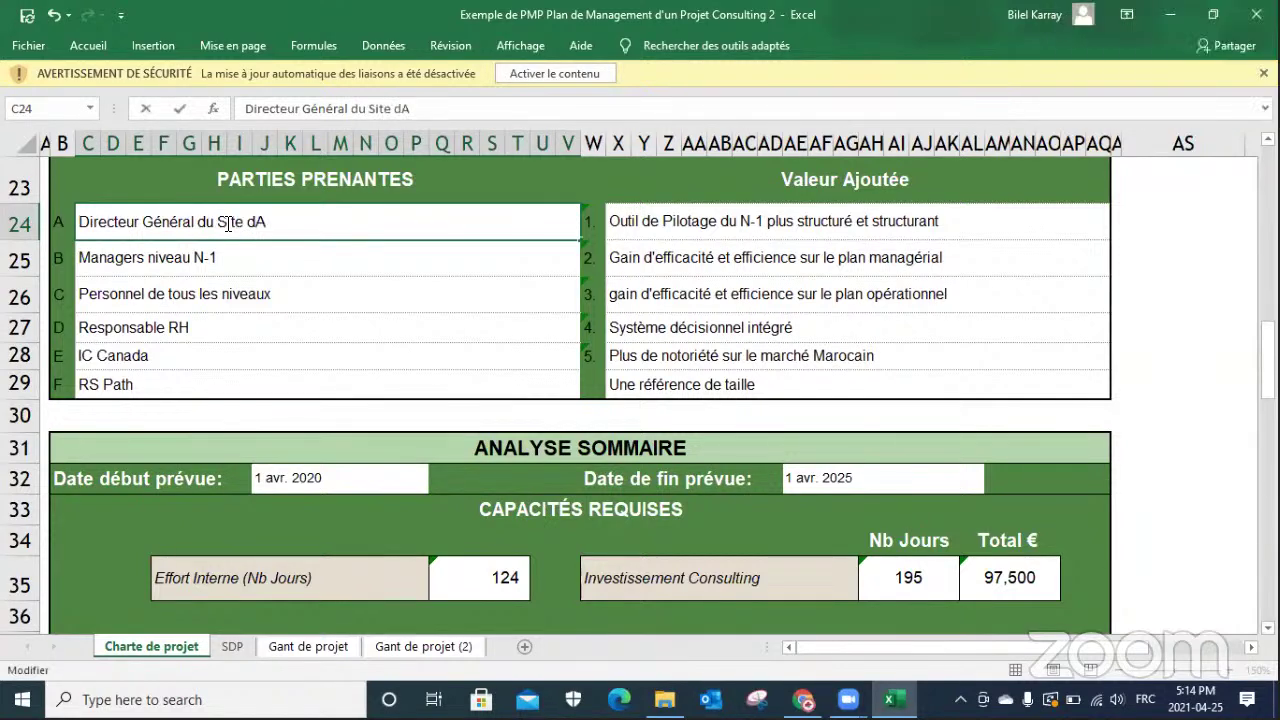
{"action": "key", "text": "BackSpace"}
{"action": "type", "text": "'APTIVE "}
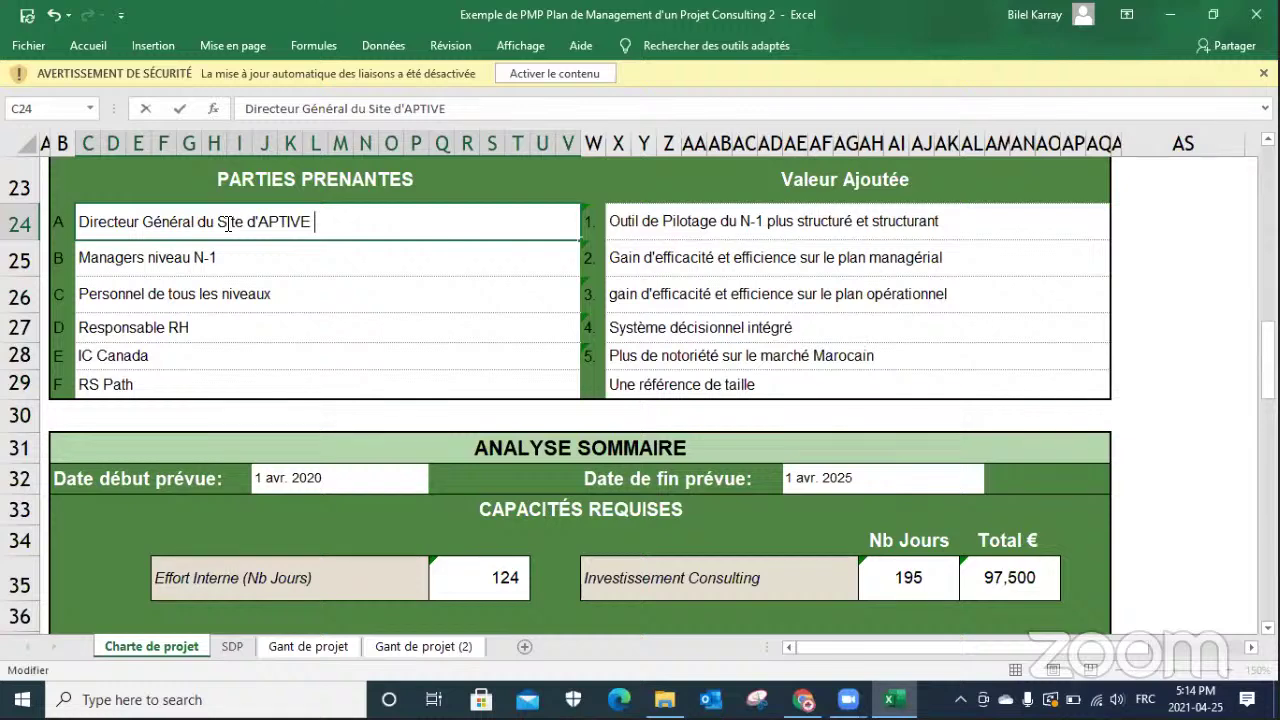
{"action": "type", "text": "à"}
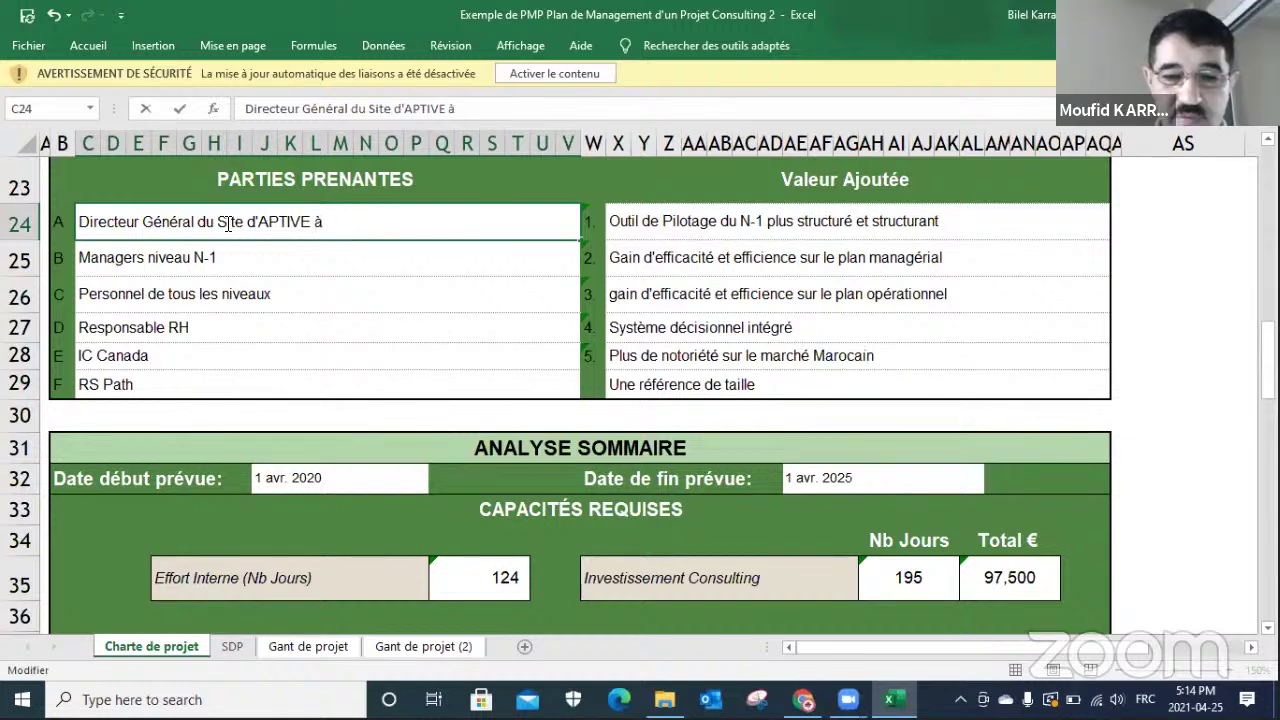
{"action": "type", "text": " Tanger"}
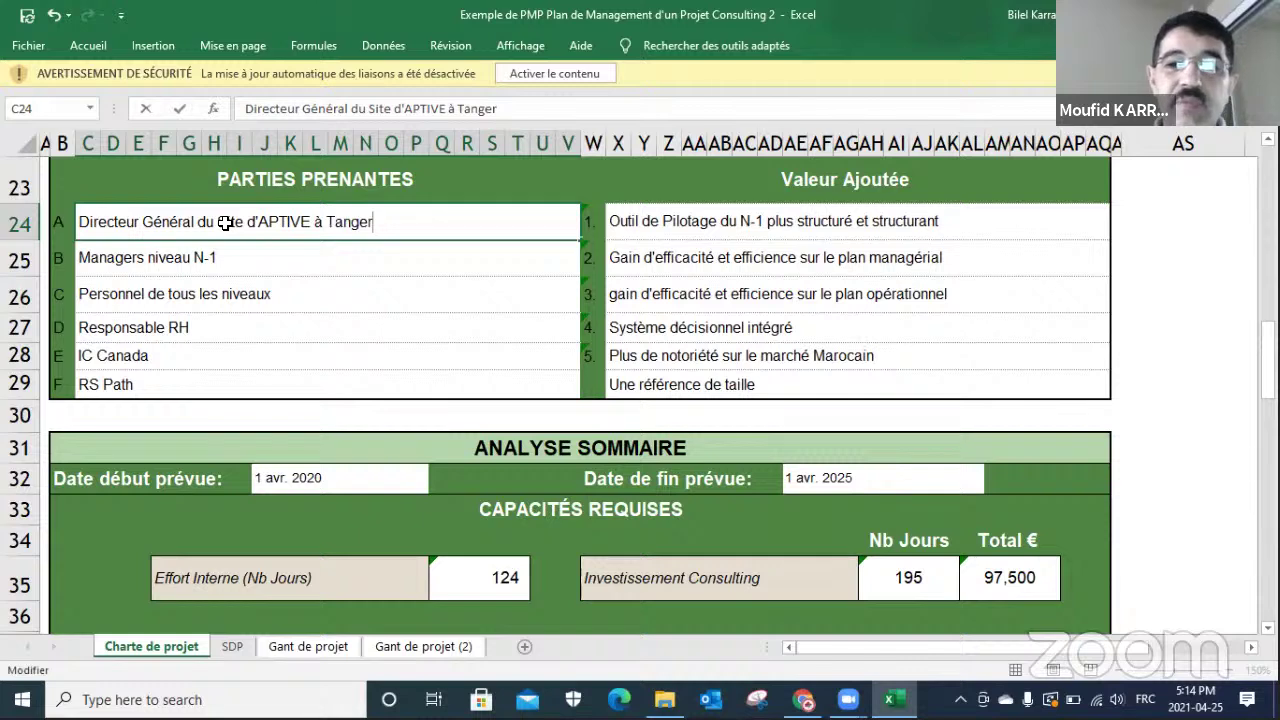
{"action": "key", "text": "Return"}
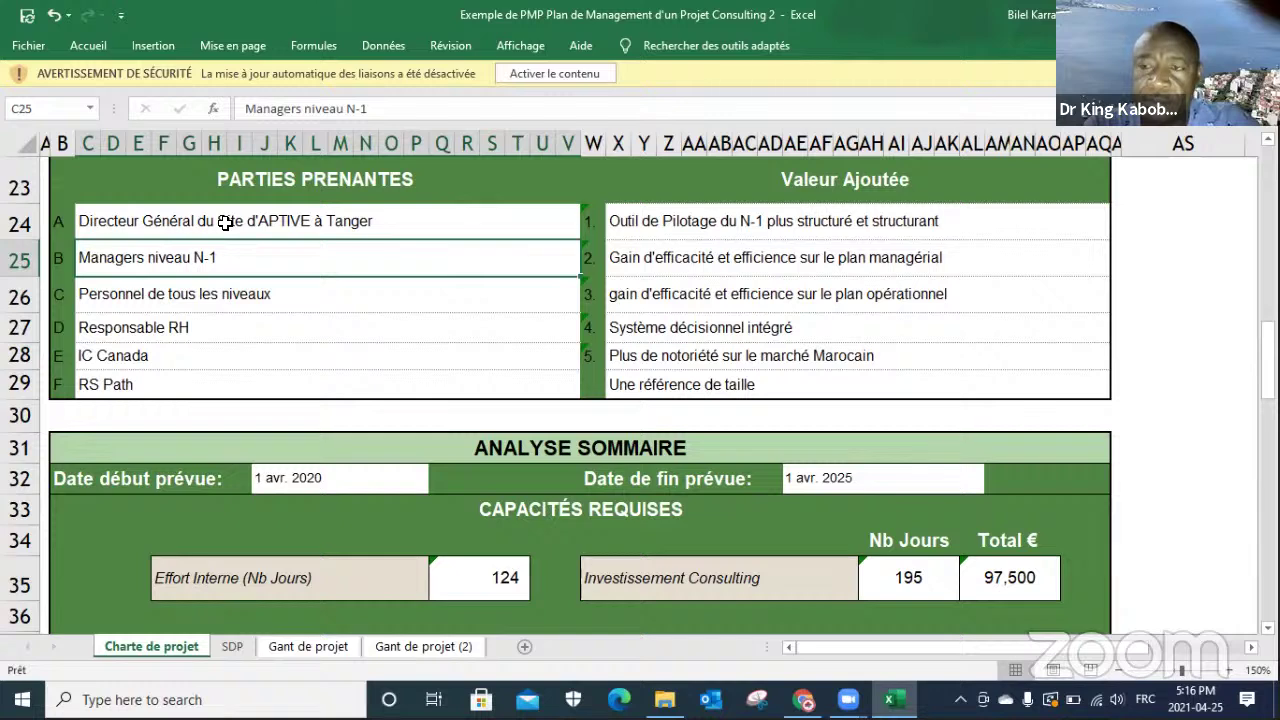
Step: Examine the required capacities in the Analyse sommaire section, including the number of processes and the internal effort
{"action": "key", "text": "Down"}
{"action": "key", "text": "Down"}
{"action": "key", "text": "Down"}
{"action": "key", "text": "Down"}
{"action": "key", "text": "Down"}
{"action": "key", "text": "Down"}
{"action": "key", "text": "Down"}
{"action": "key", "text": "Down"}
{"action": "key", "text": "Down"}
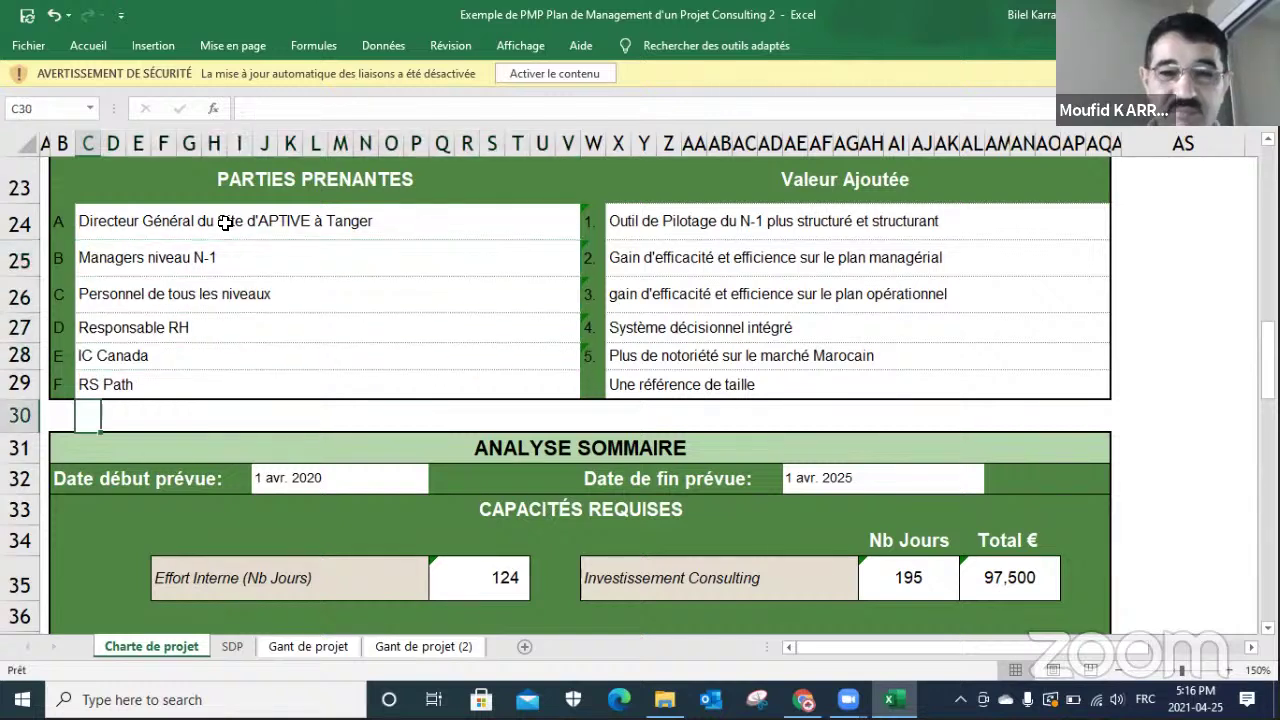
{"action": "key", "text": "Down"}
{"action": "key", "text": "Down"}
{"action": "key", "text": "Down"}
{"action": "key", "text": "Down"}
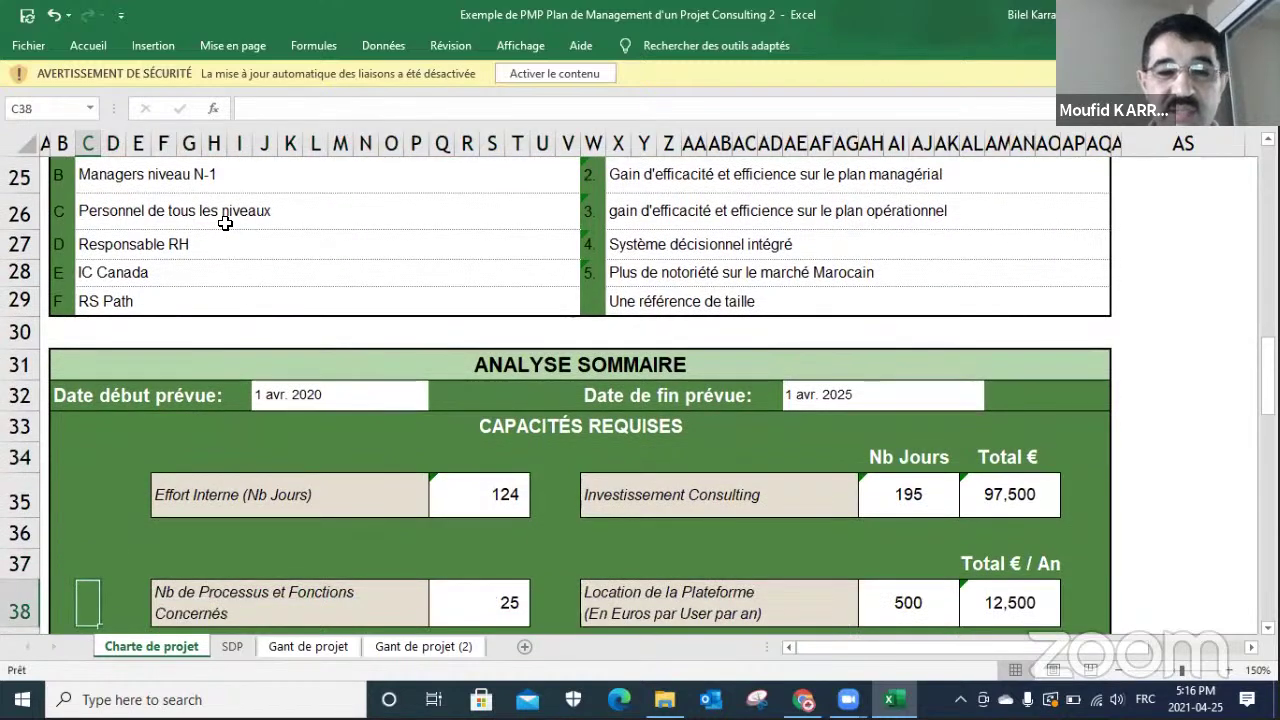
{"action": "key", "text": "Down"}
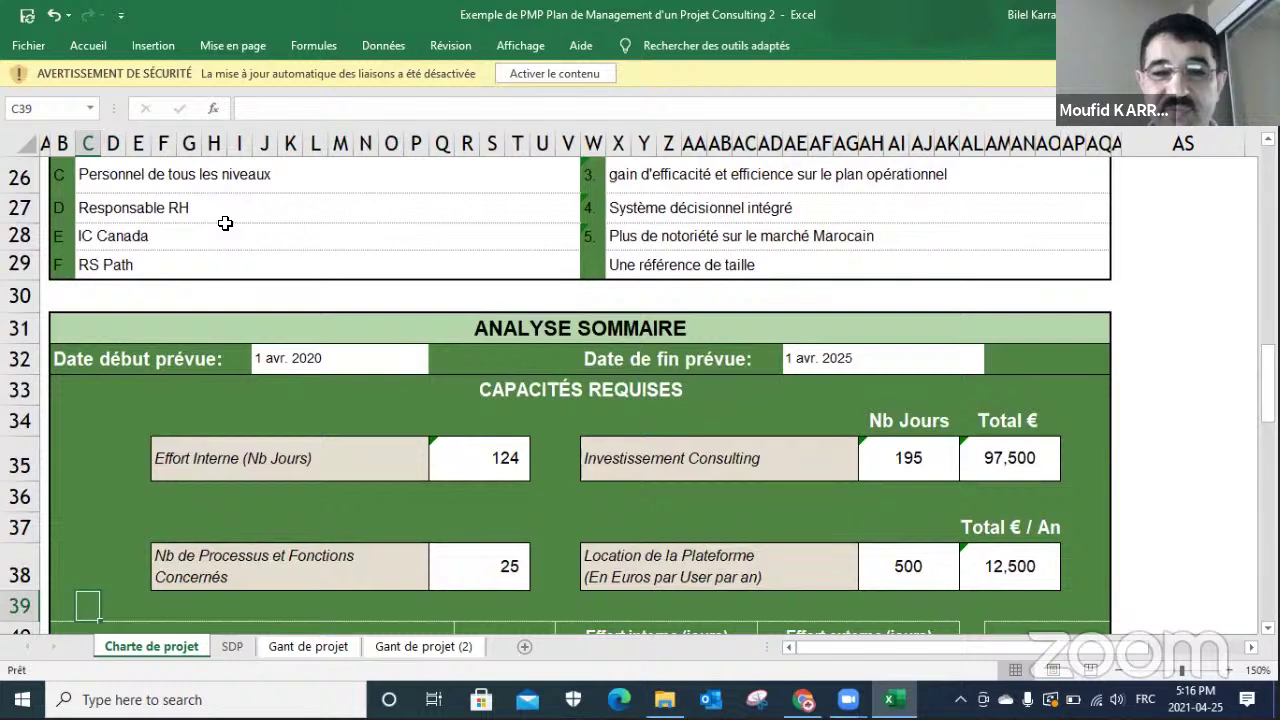
{"action": "key", "text": "Down"}
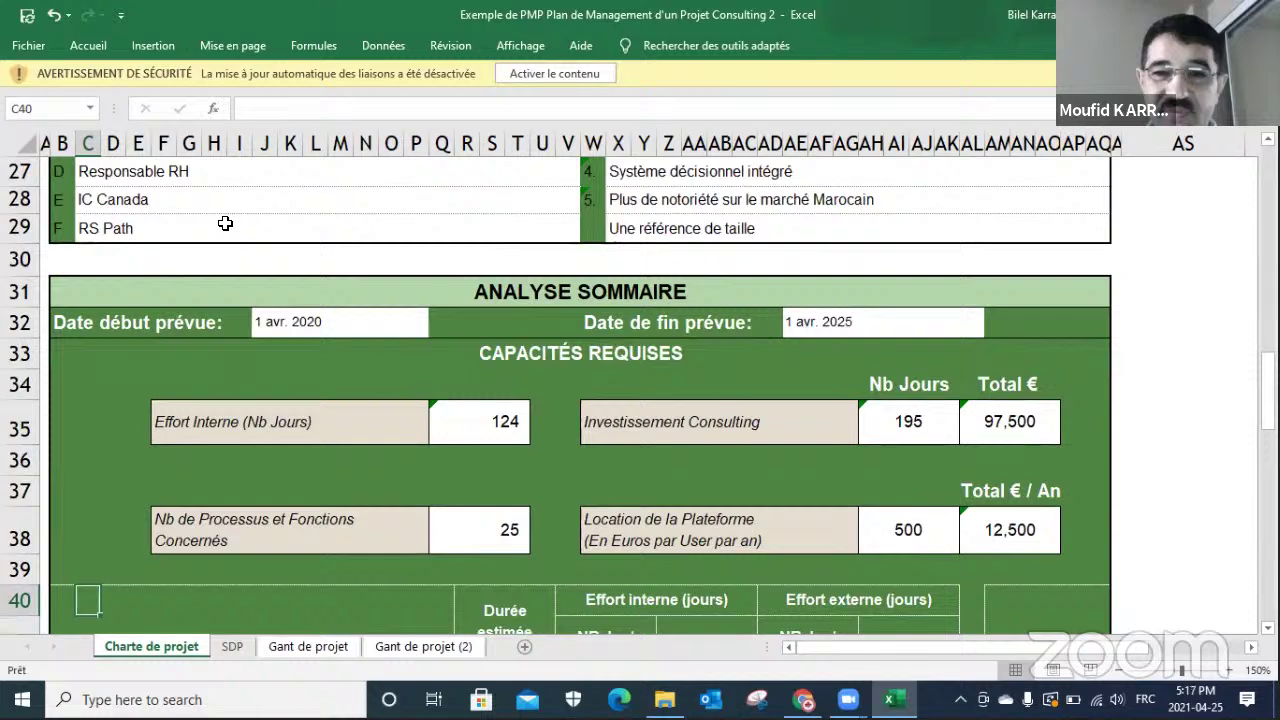
{"action": "left_click", "coordinate": [499, 533]}
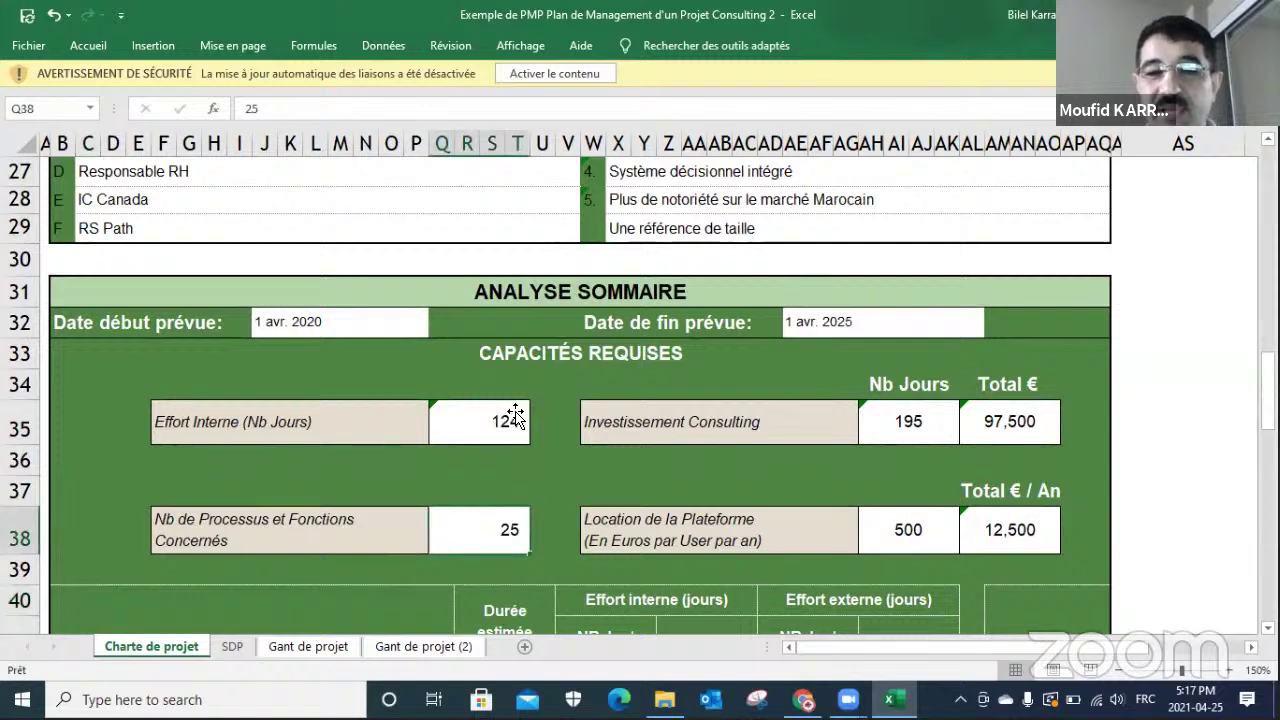
{"action": "left_click", "coordinate": [508, 418]}
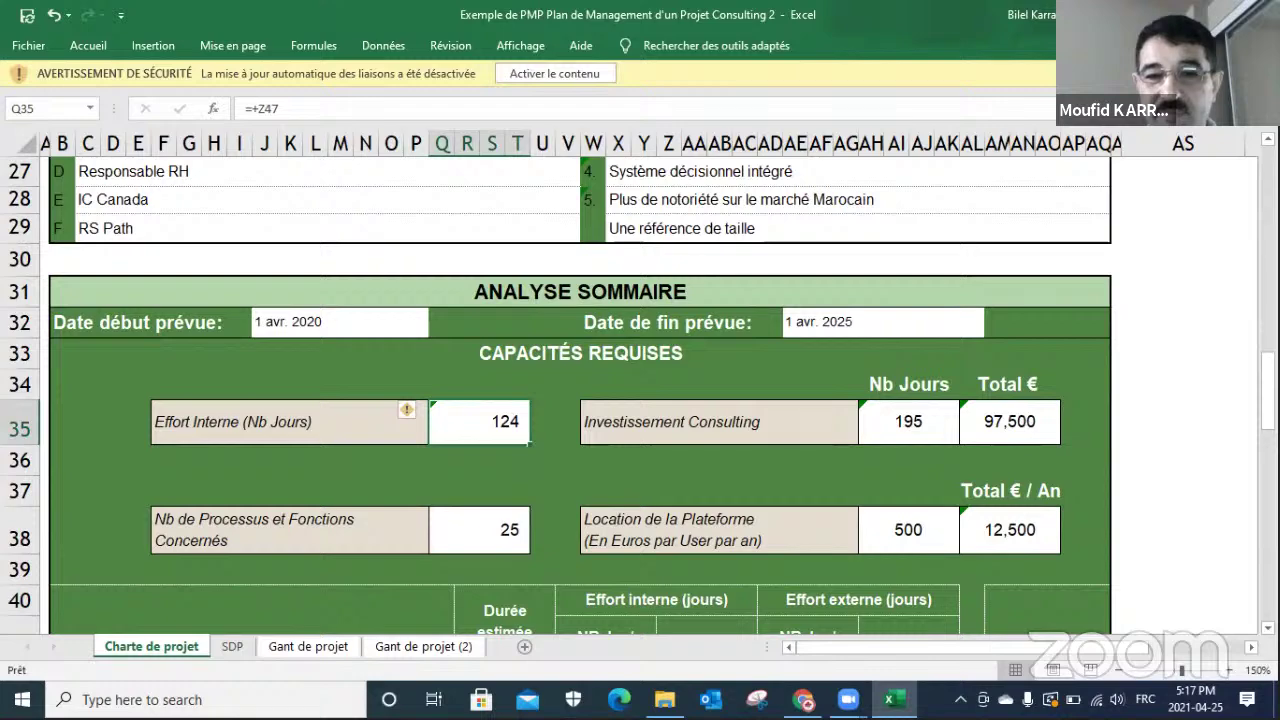
Step: Examine the Etape 1 row of the stages table, including its estimated duration and the formula for total internal days
{"action": "scroll", "coordinate": [331, 407], "scroll_direction": "down", "scroll_amount": 1}
{"action": "scroll", "coordinate": [331, 407], "scroll_direction": "down", "scroll_amount": 1}
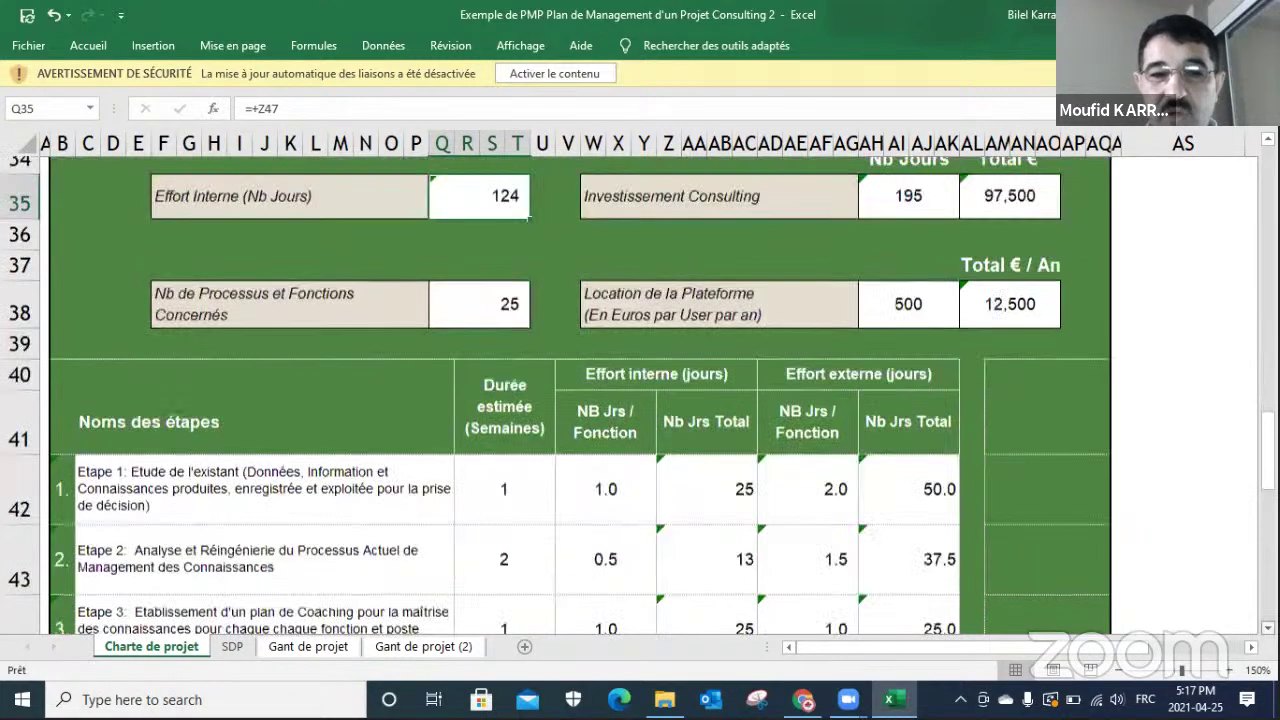
{"action": "scroll", "coordinate": [331, 407], "scroll_direction": "down", "scroll_amount": 1}
{"action": "left_click", "coordinate": [328, 450]}
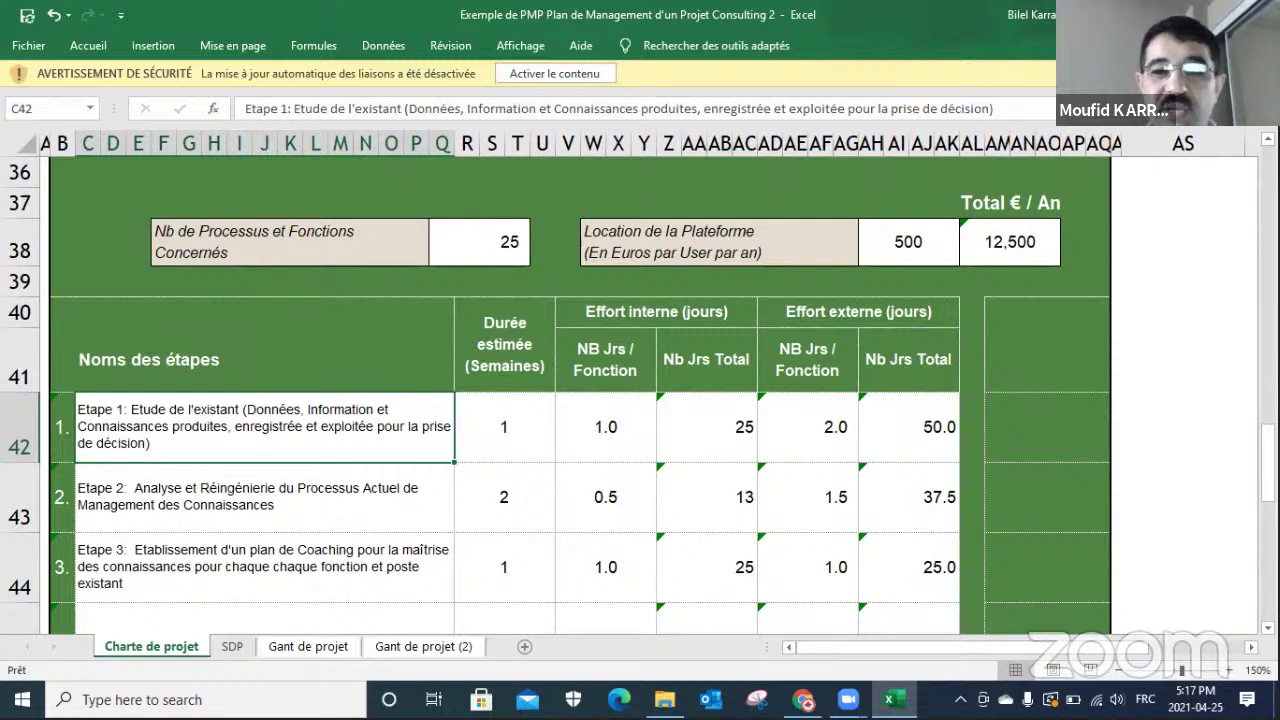
{"action": "left_click", "coordinate": [501, 434]}
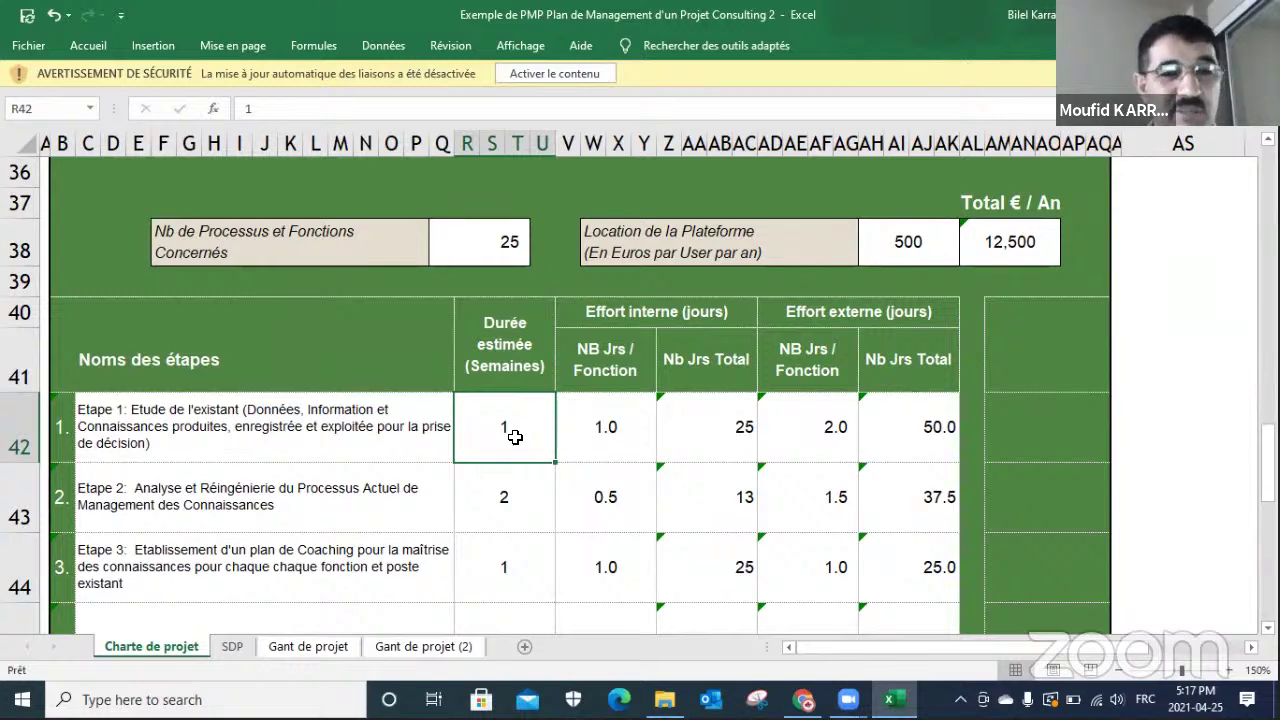
{"action": "left_click", "coordinate": [741, 427]}
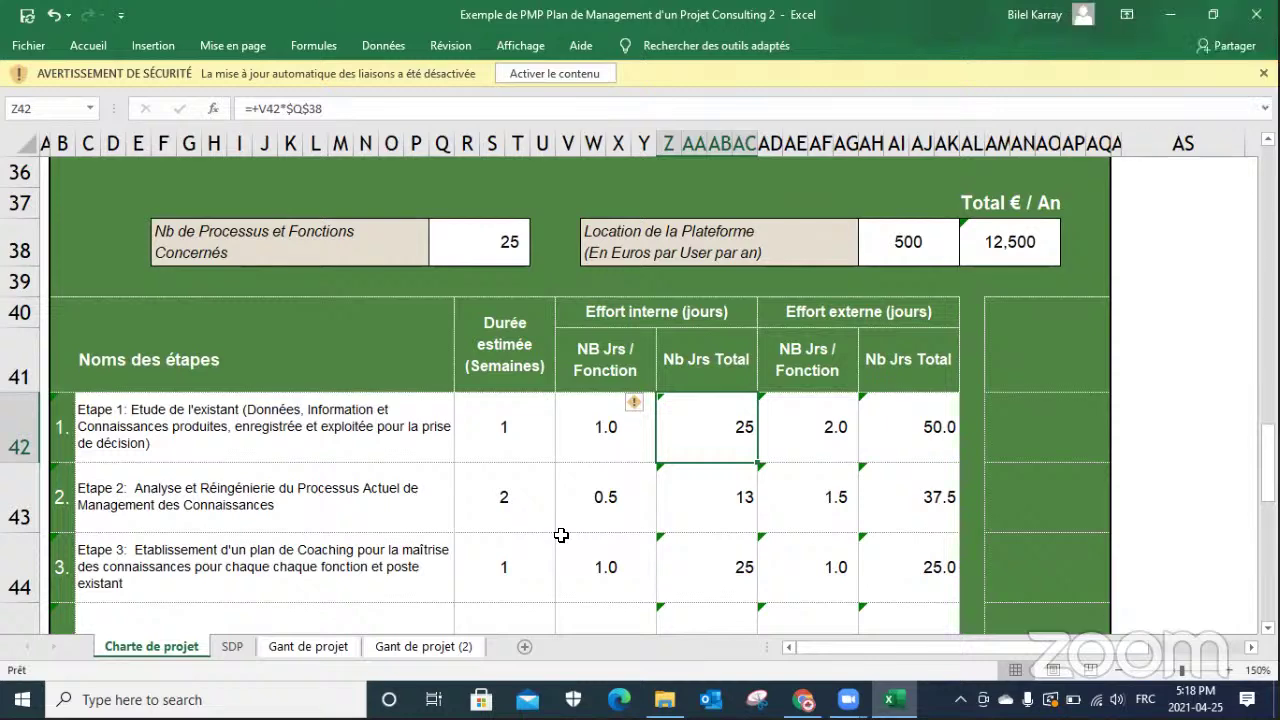
{"action": "left_click", "coordinate": [529, 433]}
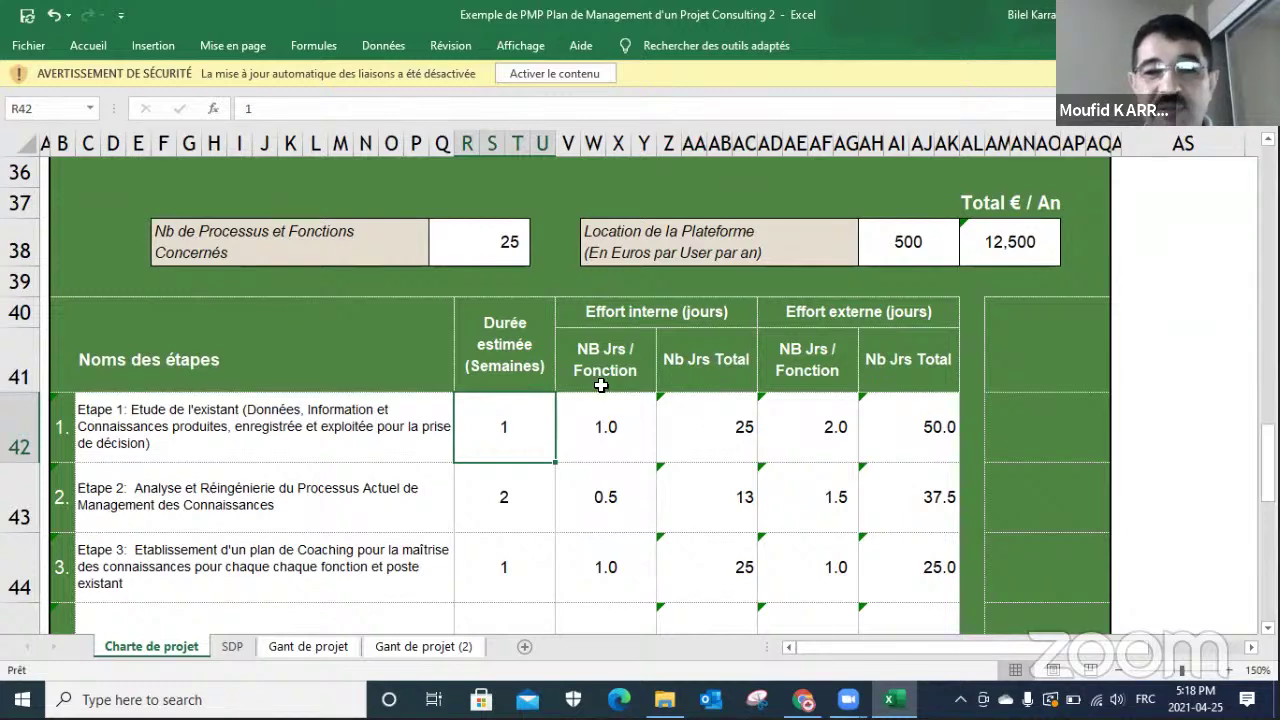
{"action": "left_click", "coordinate": [723, 421]}
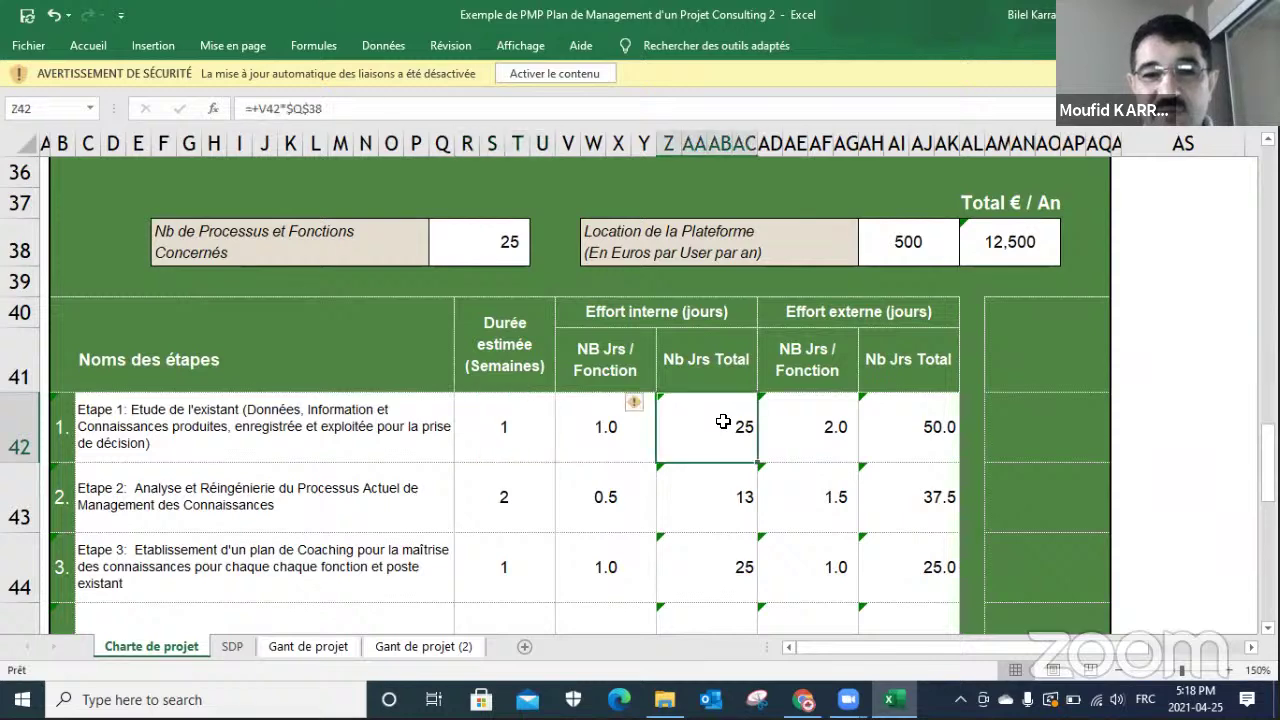
{"action": "left_click", "coordinate": [588, 415]}
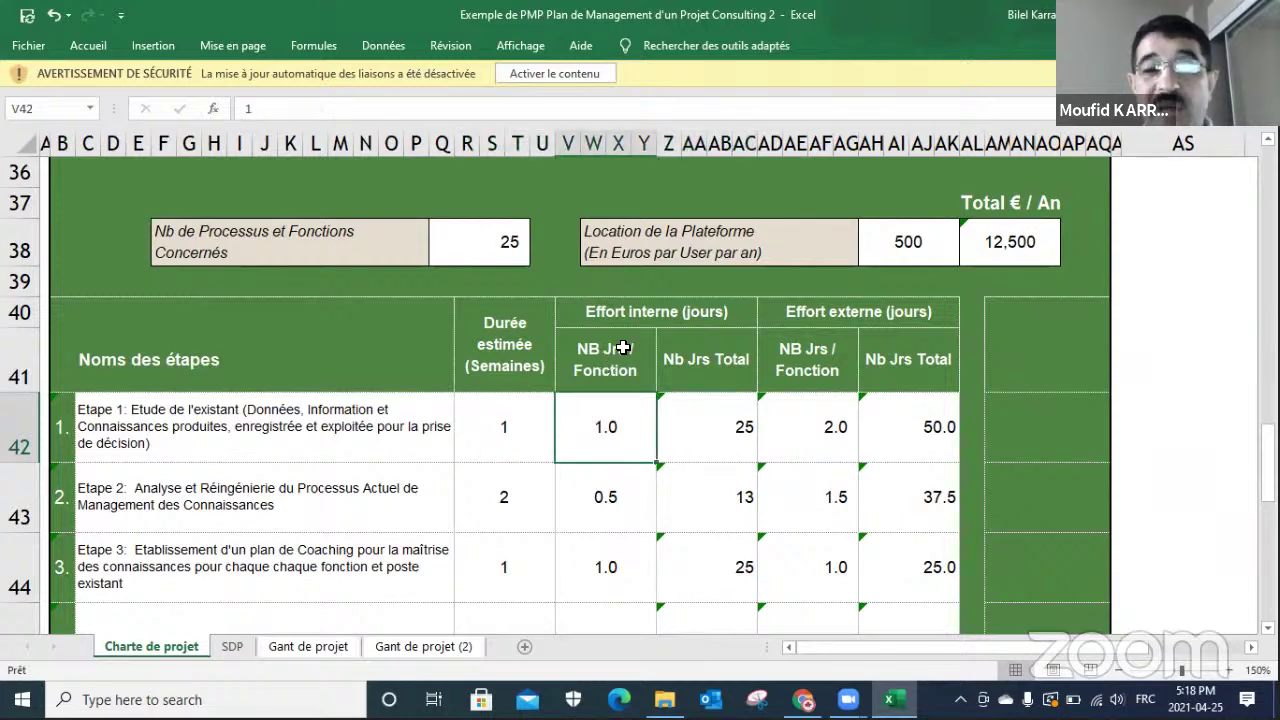
{"action": "left_click", "coordinate": [725, 437]}
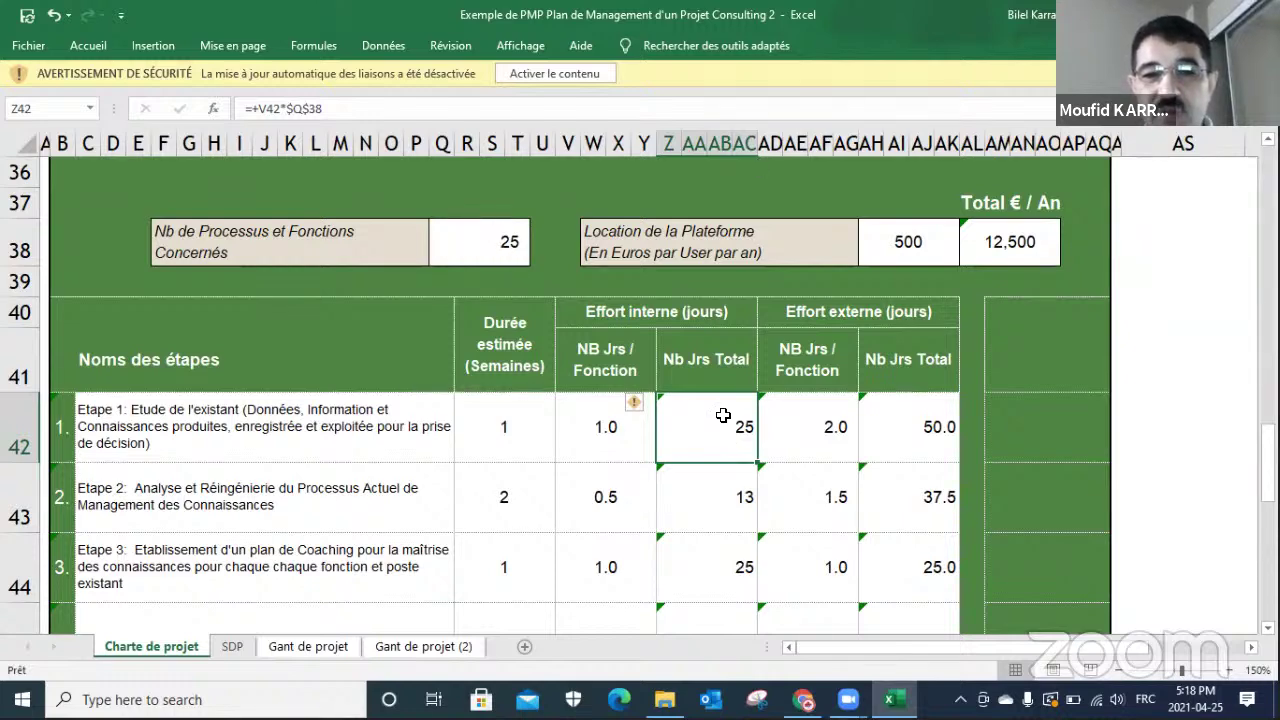
{"action": "double_click", "coordinate": [726, 418]}
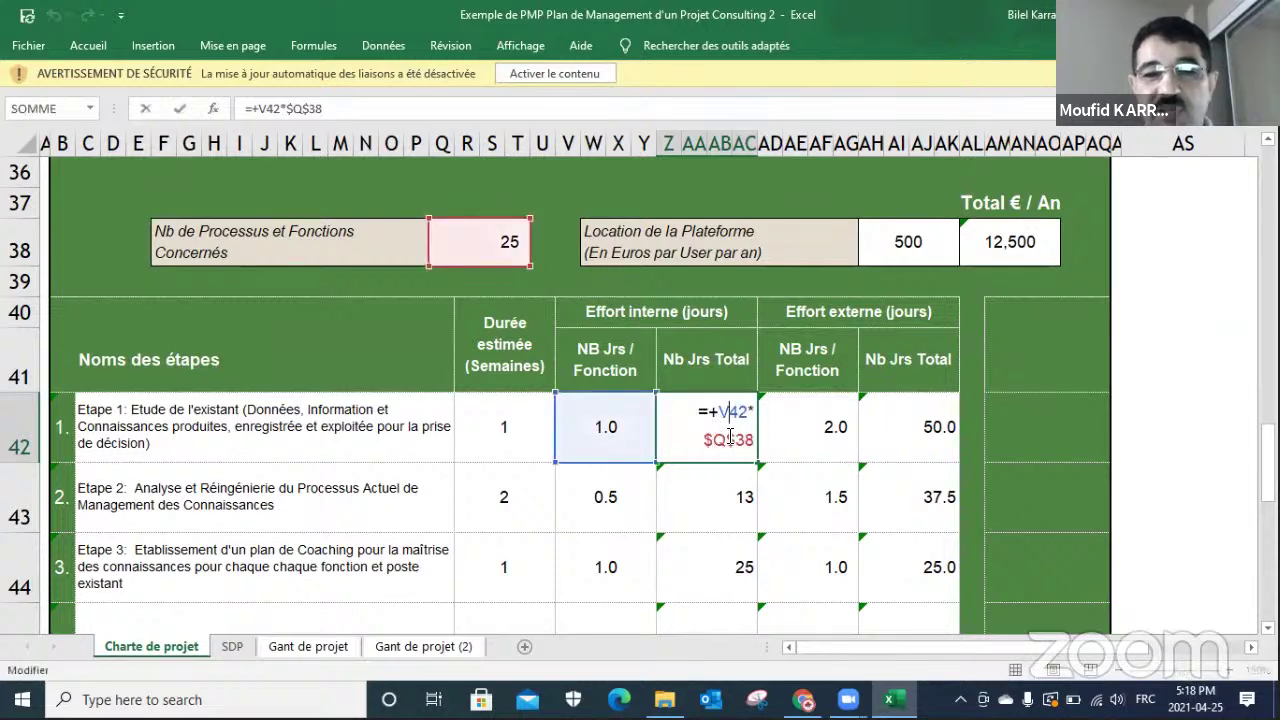
{"action": "key", "text": "Return"}
Step: Try 2 internal days per function for Etape 1, and restore the value to 1
{"action": "left_click", "coordinate": [599, 431]}
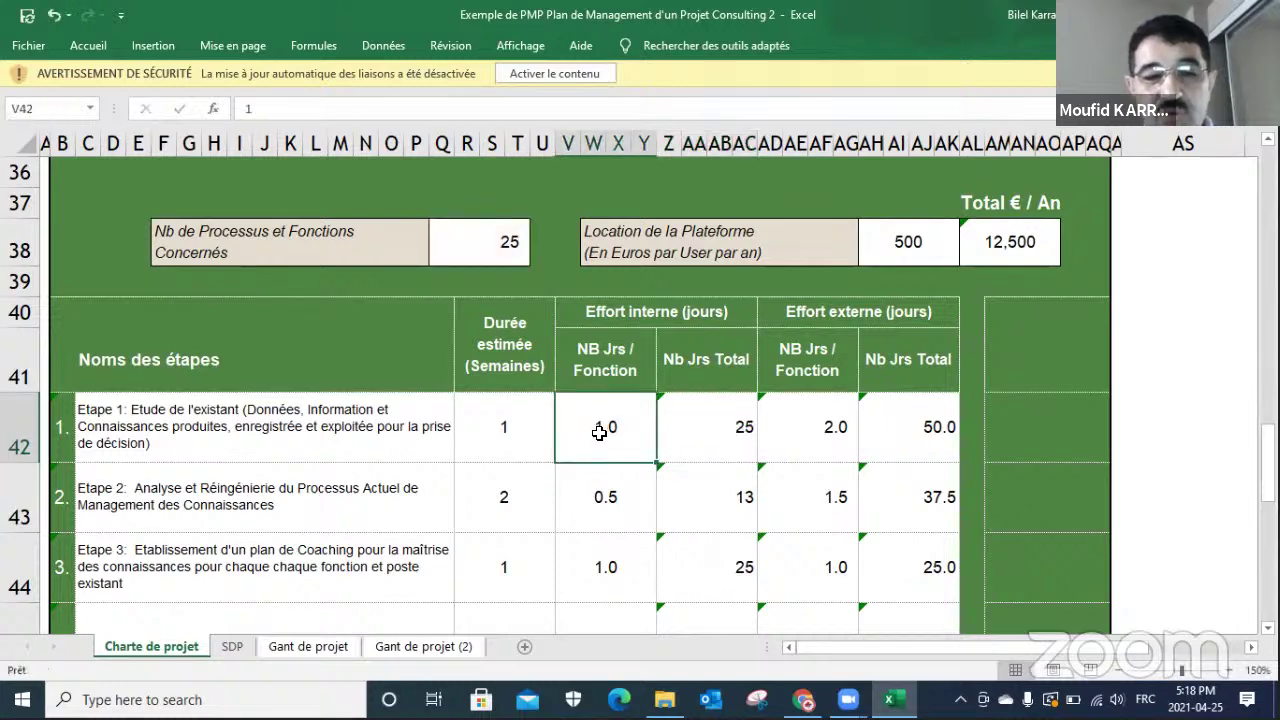
{"action": "type", "text": "2"}
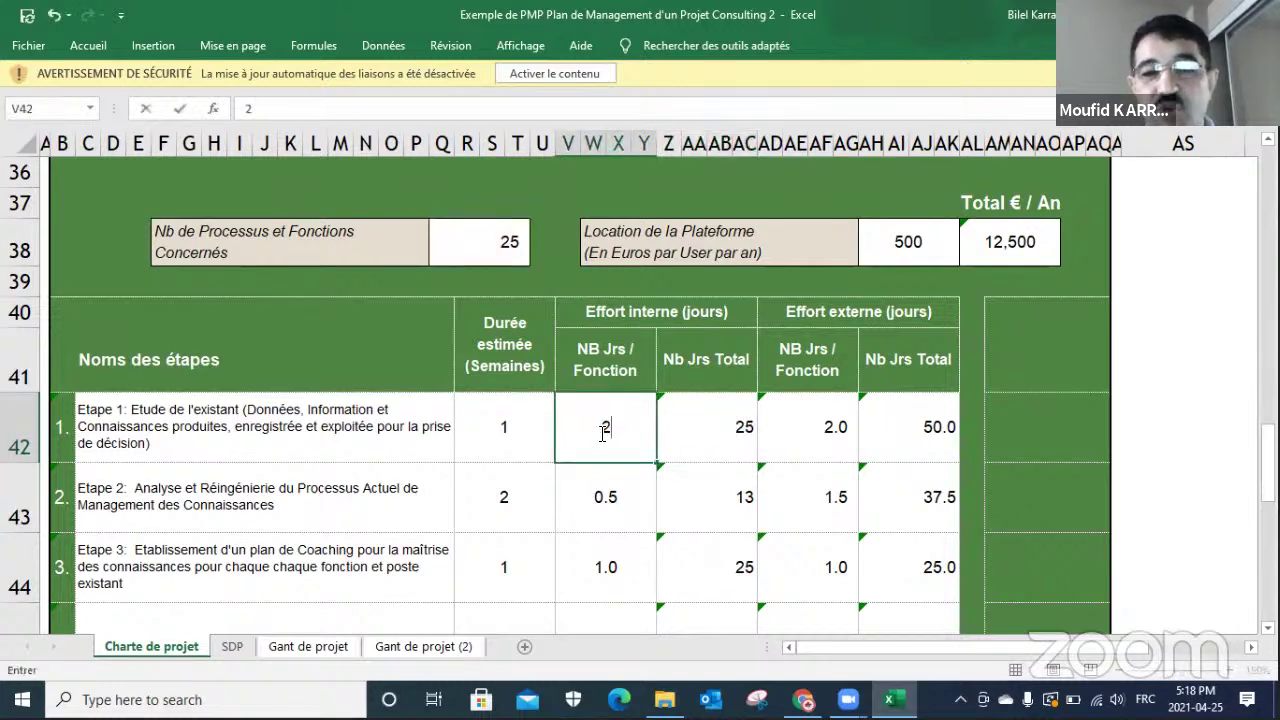
{"action": "key", "text": "Return"}
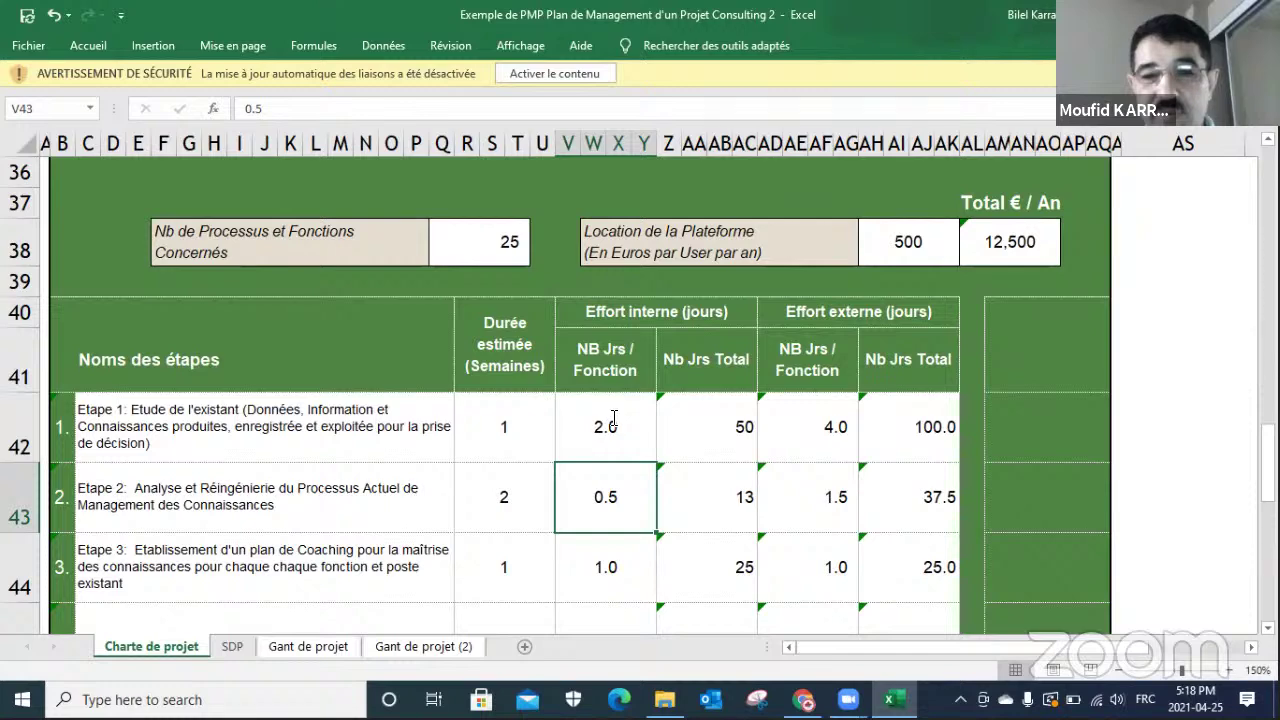
{"action": "left_click", "coordinate": [614, 418]}
{"action": "type", "text": "1"}
{"action": "key", "text": "Return"}
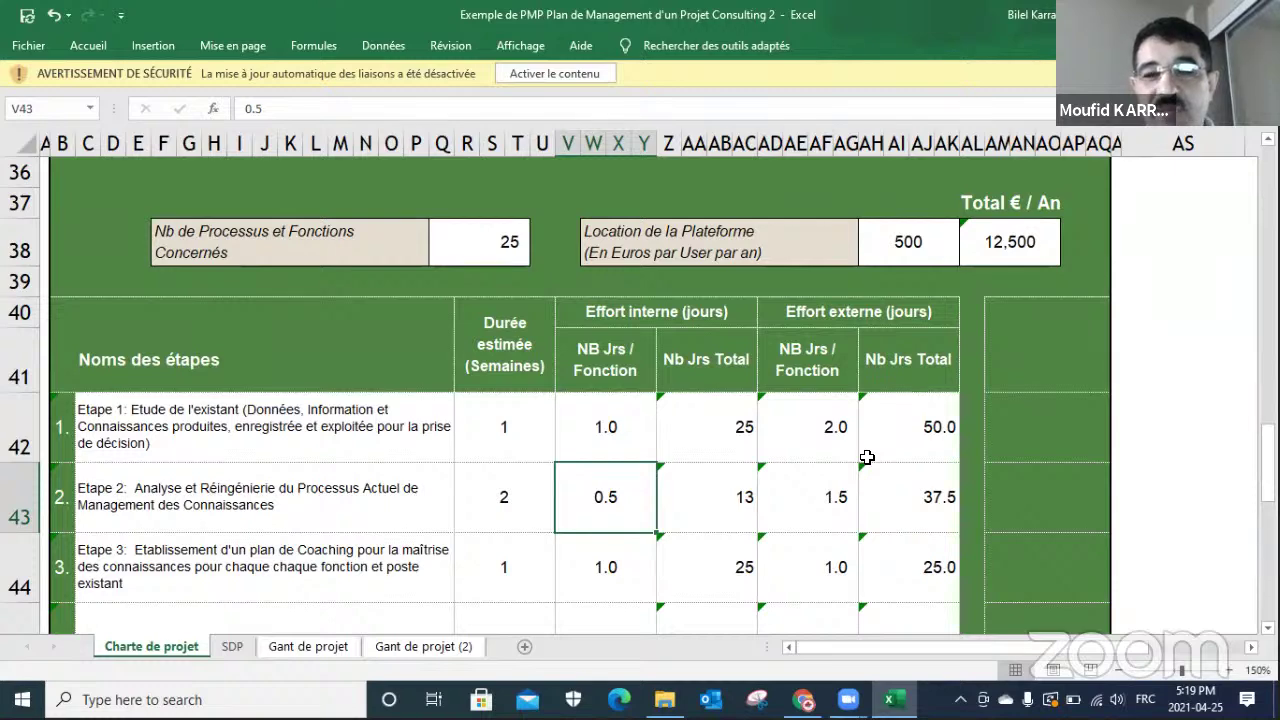
Step: Review Etape 1's estimated duration, internal days per function and total internal days
{"action": "left_click", "coordinate": [479, 437]}
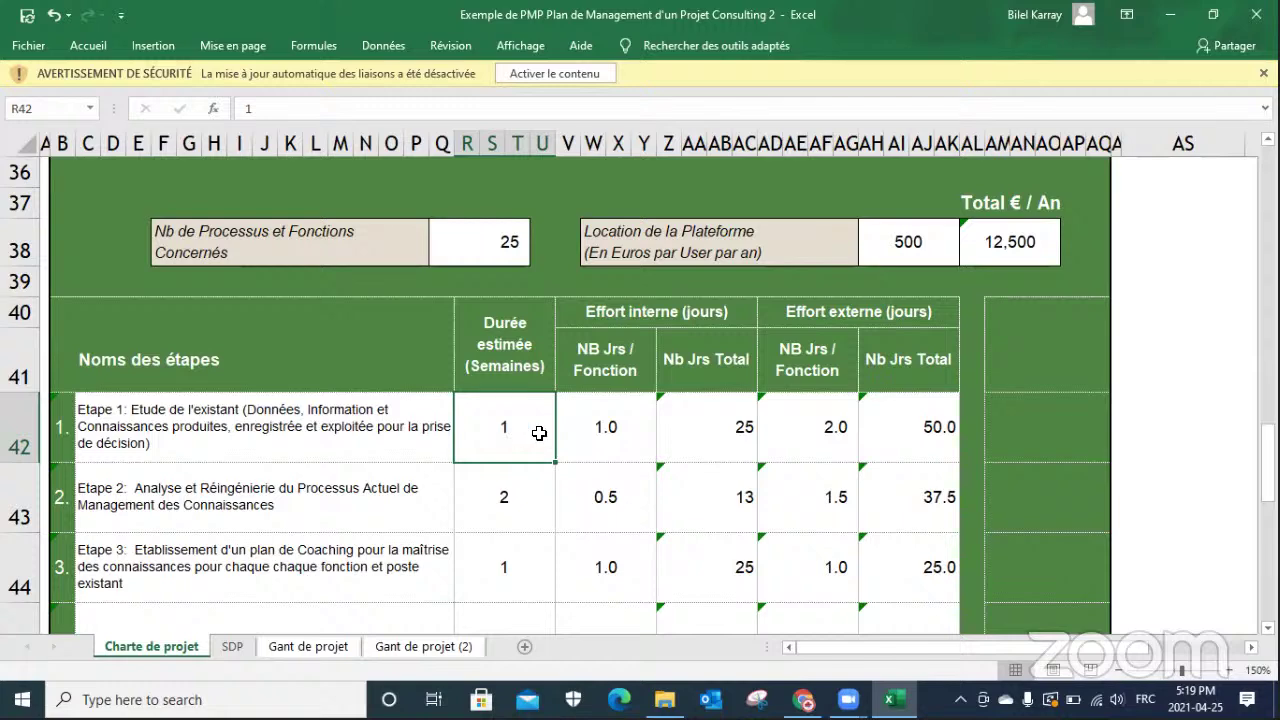
{"action": "left_click", "coordinate": [628, 430]}
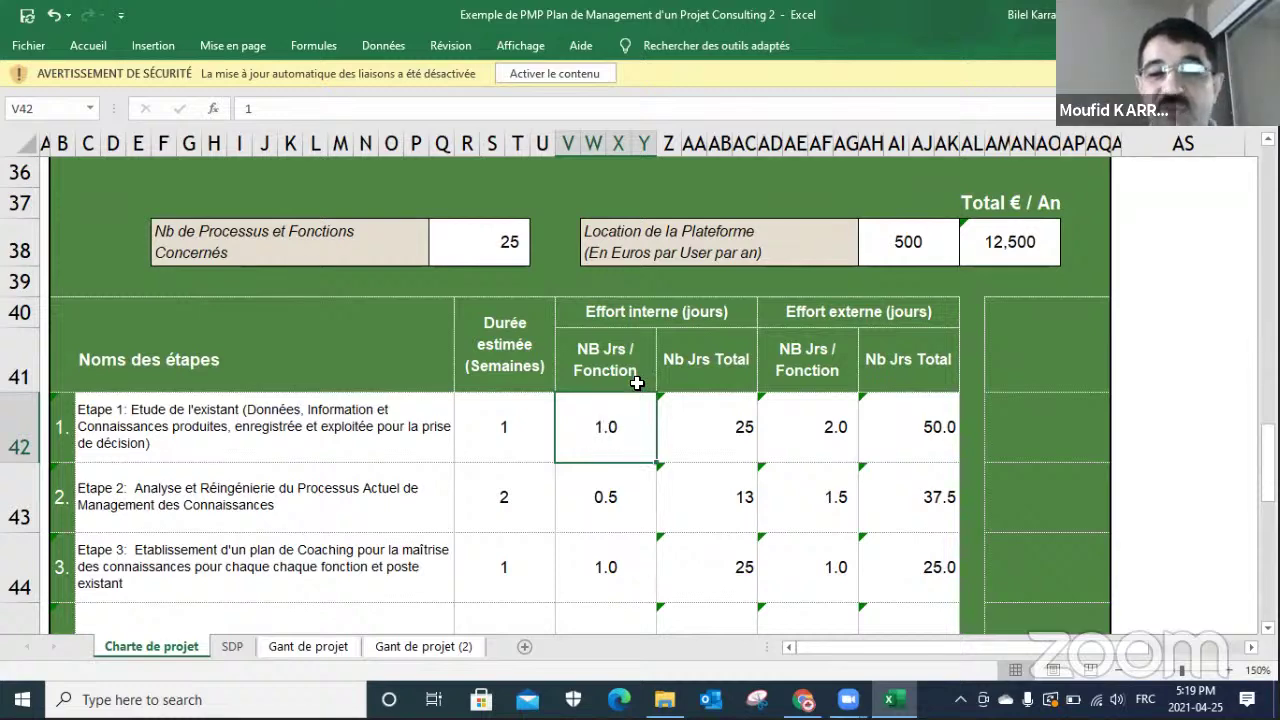
{"action": "left_click", "coordinate": [717, 424]}
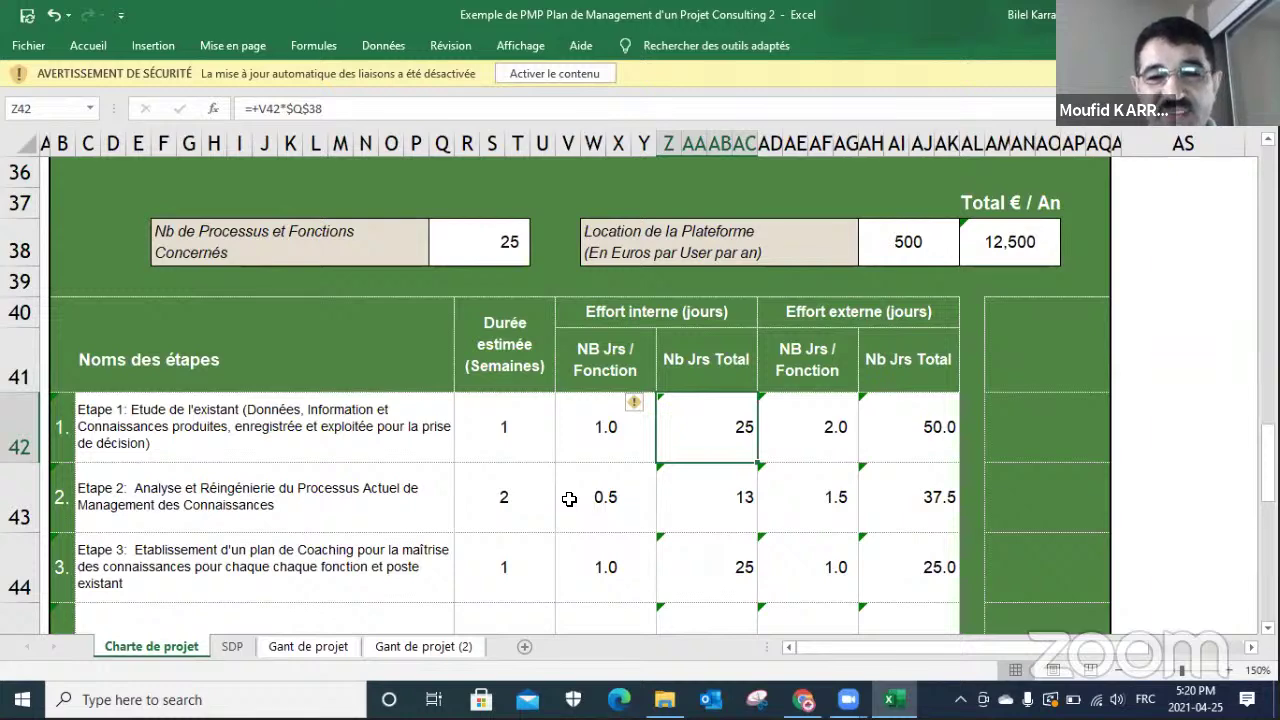
Step: Try an estimated duration of 2 weeks for Etape 1, and restore the value to 1
{"action": "left_click", "coordinate": [519, 412]}
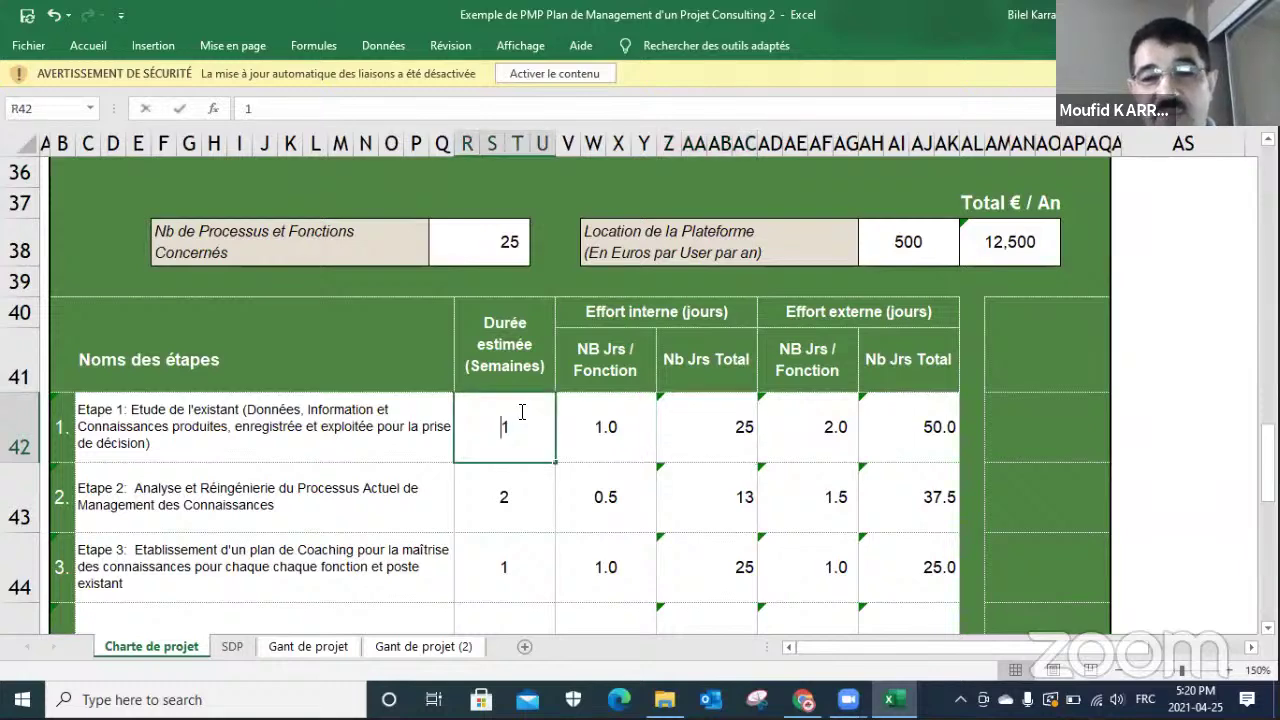
{"action": "type", "text": "2"}
{"action": "key", "text": "Return"}
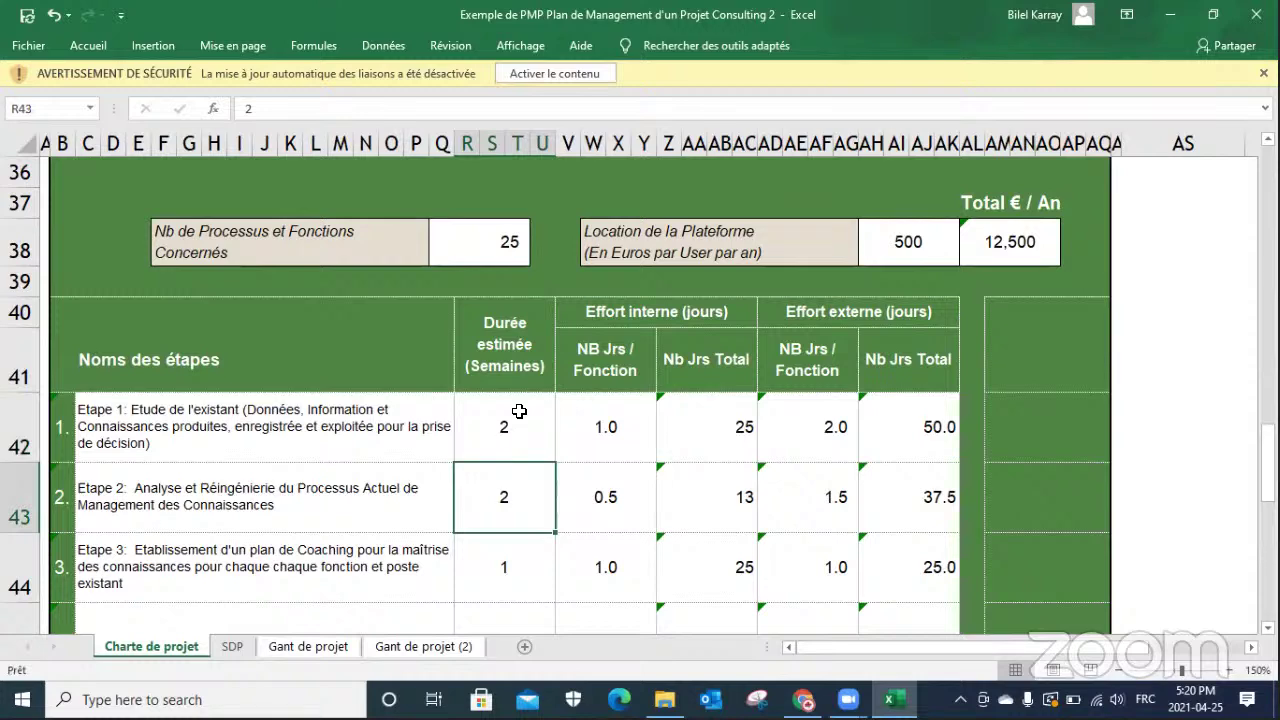
{"action": "left_click", "coordinate": [506, 424]}
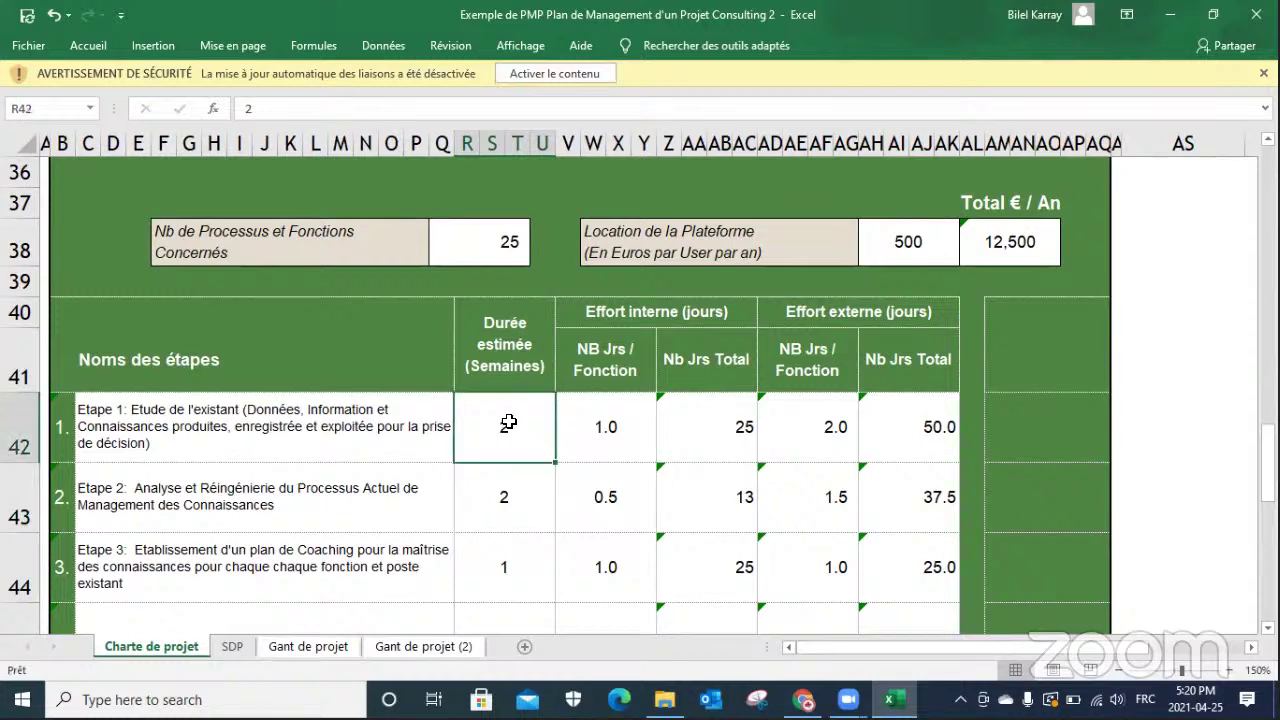
{"action": "type", "text": "1"}
{"action": "key", "text": "Return"}
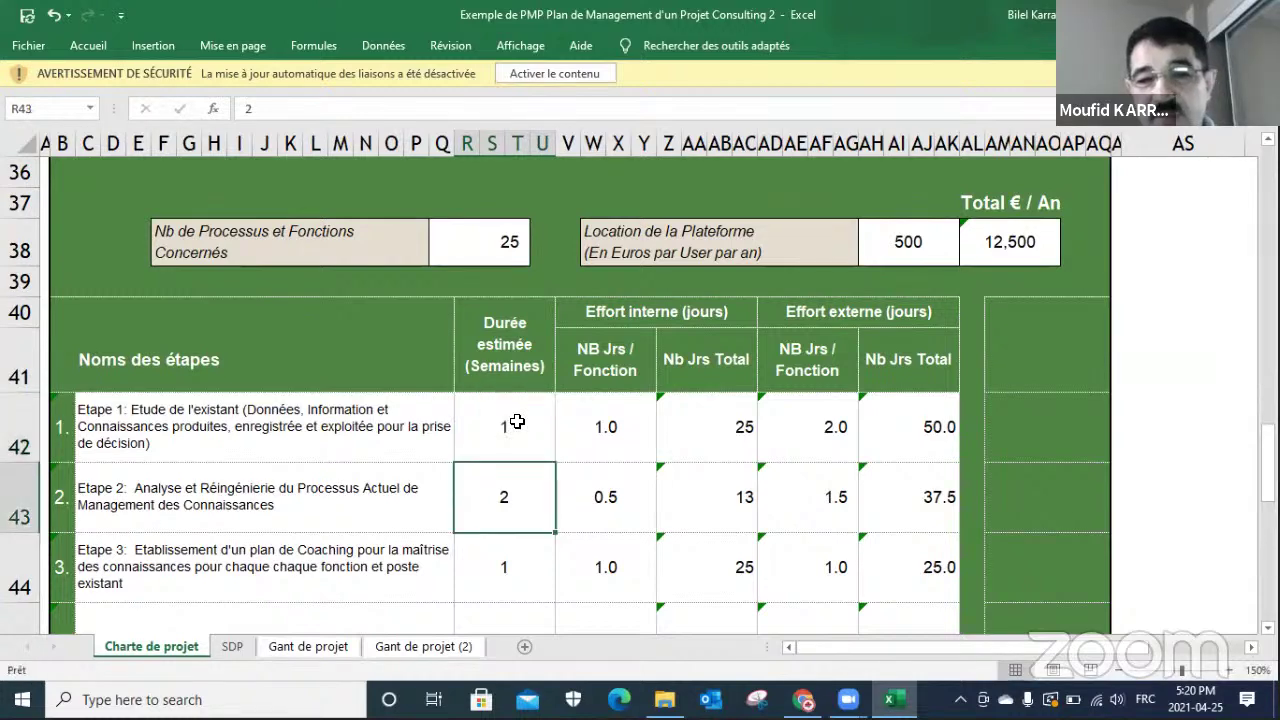
Step: Inspect the formula behind Etape 1's total external days, leaving it as =AD42*$Q$38
{"action": "left_click", "coordinate": [738, 428]}
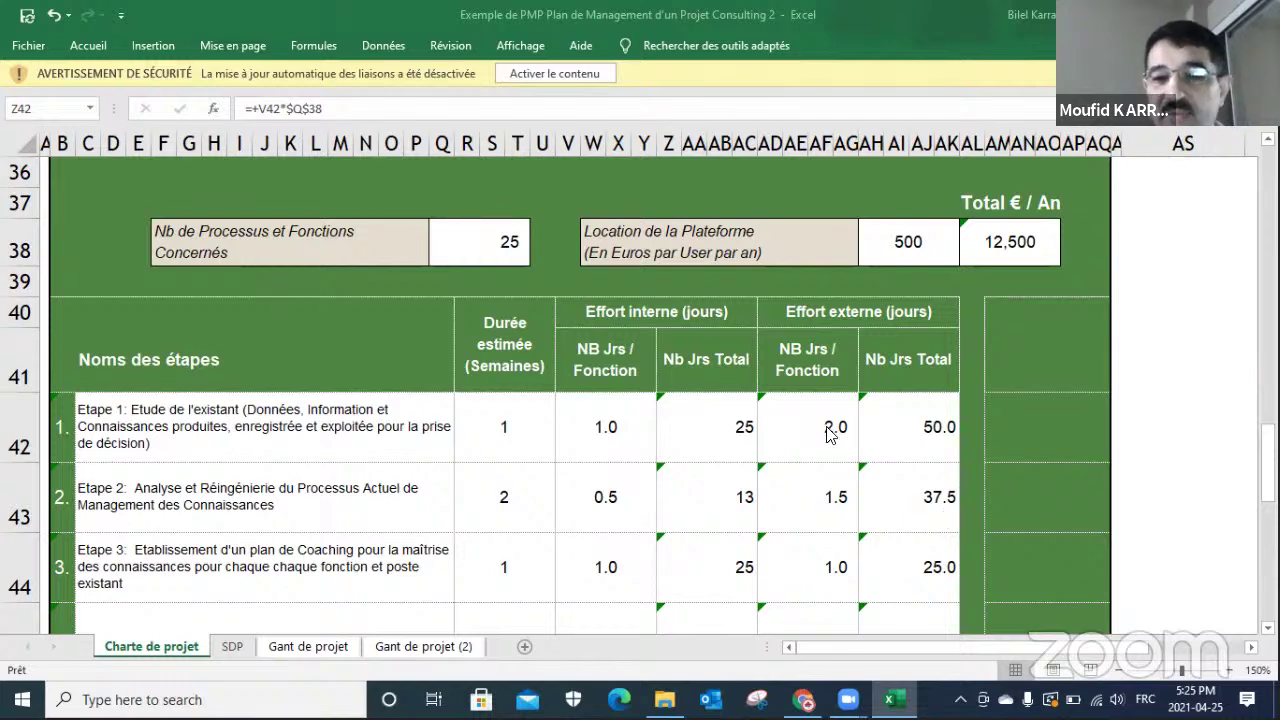
{"action": "left_click", "coordinate": [897, 426]}
{"action": "double_click", "coordinate": [897, 426]}
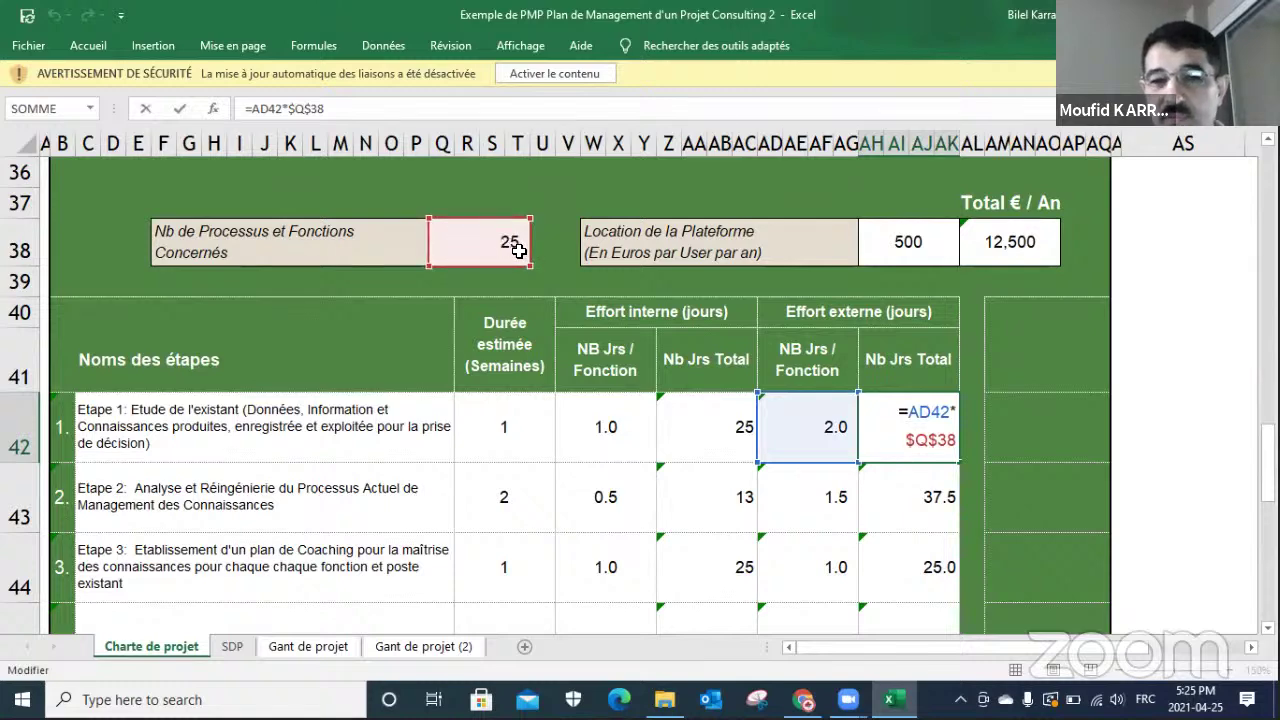
{"action": "left_click", "coordinate": [807, 426]}
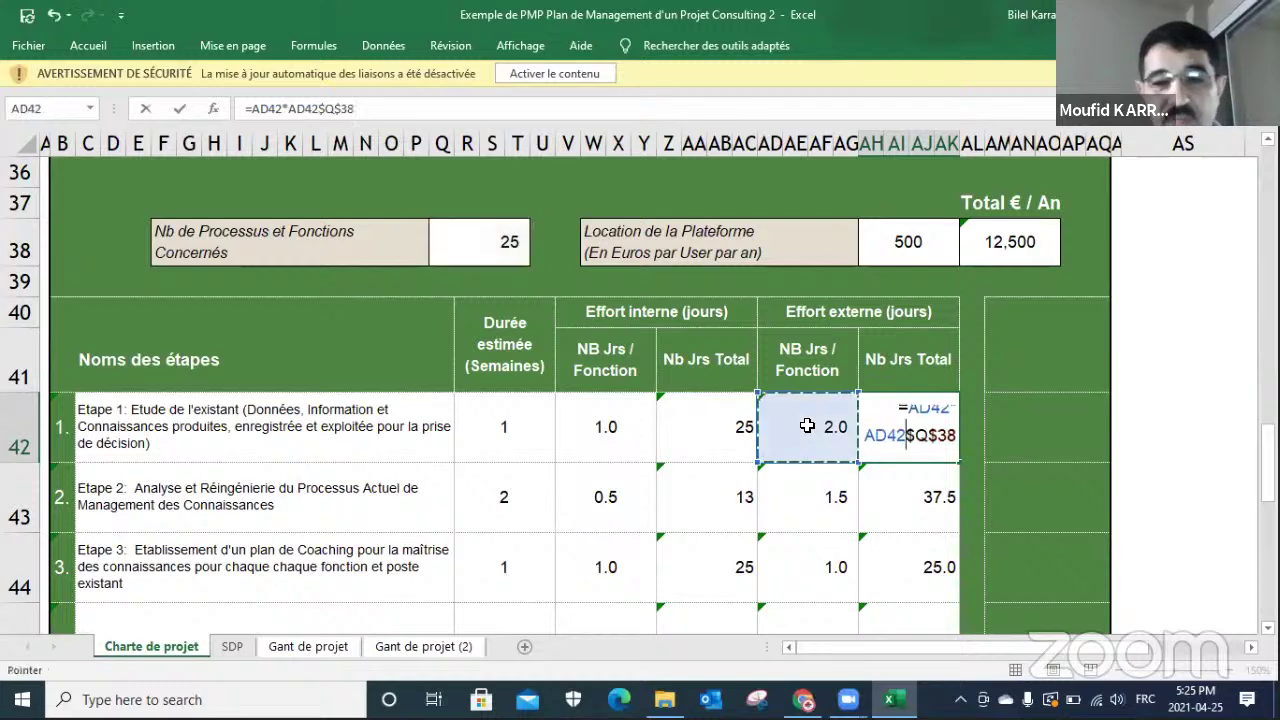
{"action": "key", "text": "BackSpace"}
{"action": "key", "text": "BackSpace"}
{"action": "key", "text": "BackSpace"}
{"action": "key", "text": "BackSpace"}
{"action": "key", "text": "Return"}
Step: Set Etape 1's effort per function to 1 external day and 2 internal days
{"action": "left_click", "coordinate": [807, 426]}
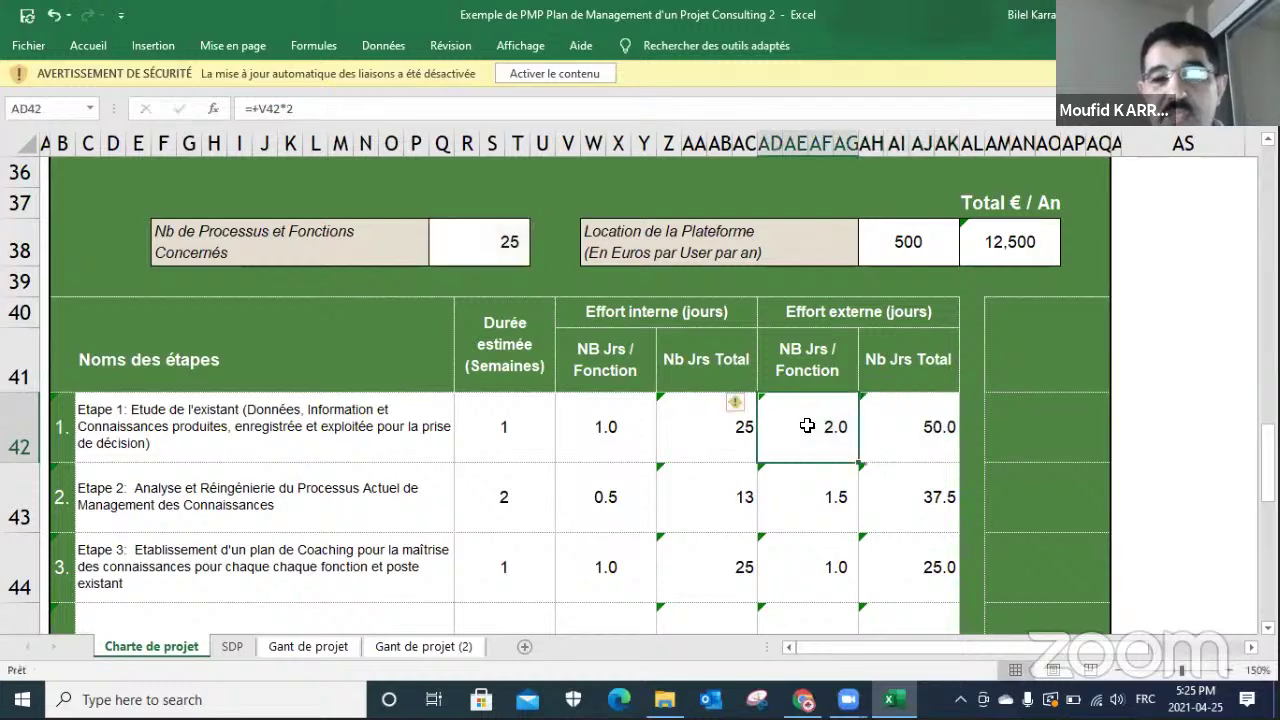
{"action": "type", "text": "1"}
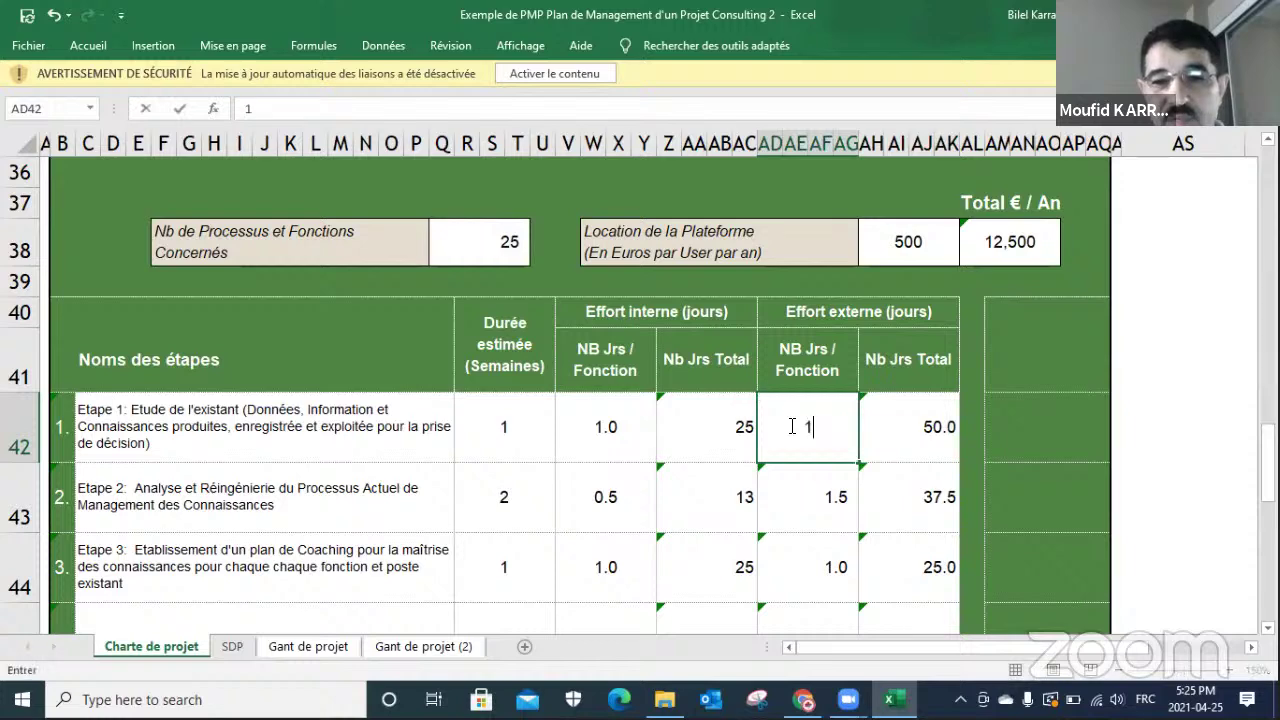
{"action": "left_click", "coordinate": [619, 424]}
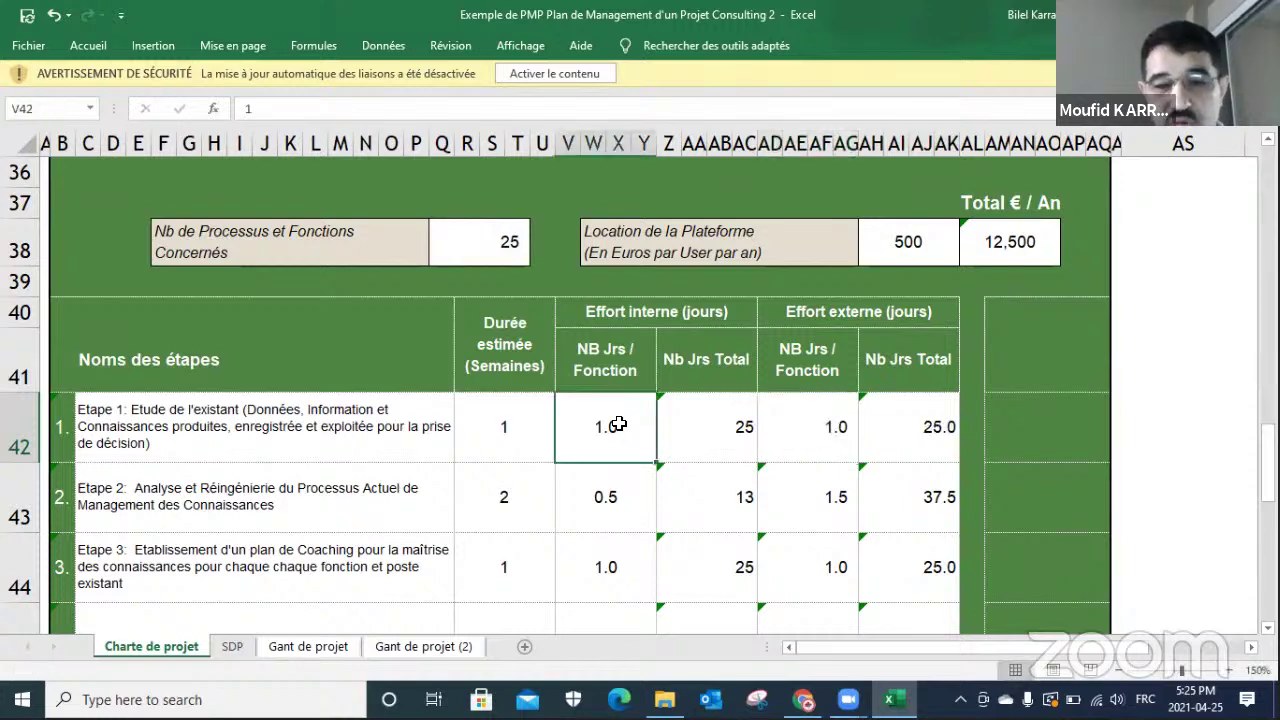
{"action": "type", "text": "2"}
{"action": "key", "text": "Return"}
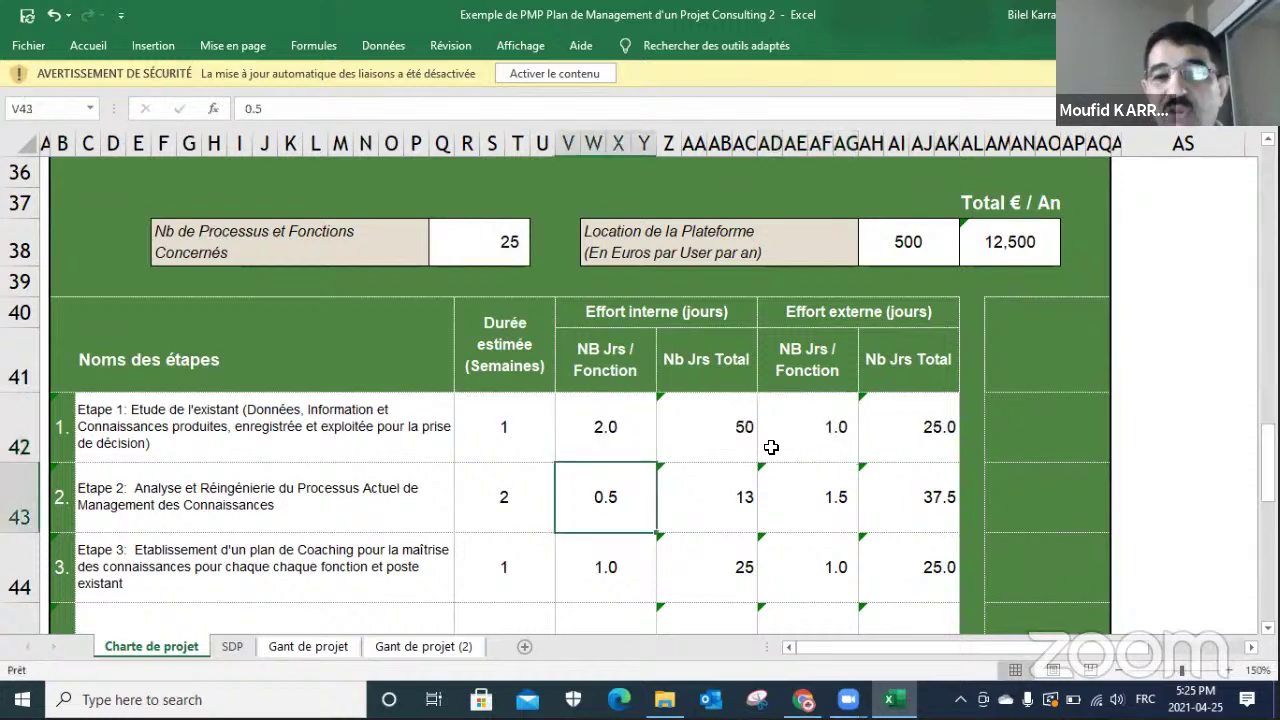
Step: Switch Etape 1's effort per function back to 2 external days and 1 internal day
{"action": "left_click", "coordinate": [831, 420]}
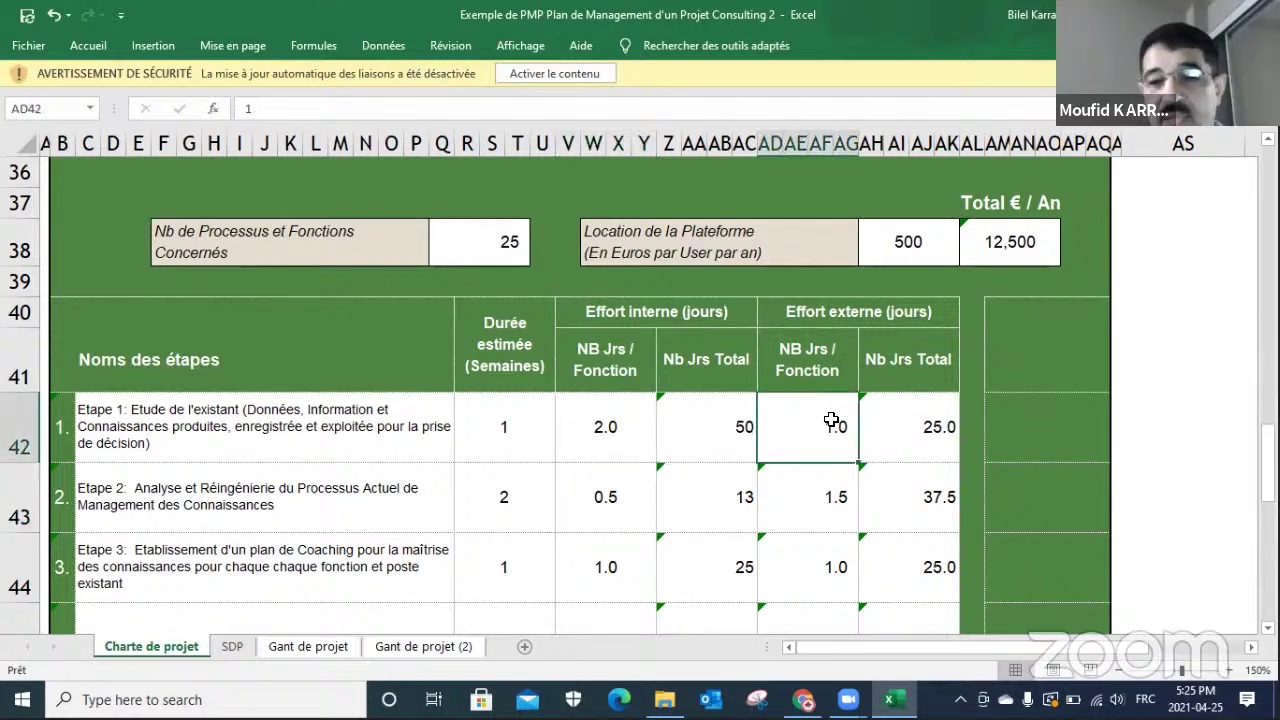
{"action": "type", "text": "2"}
{"action": "key", "text": "Return"}
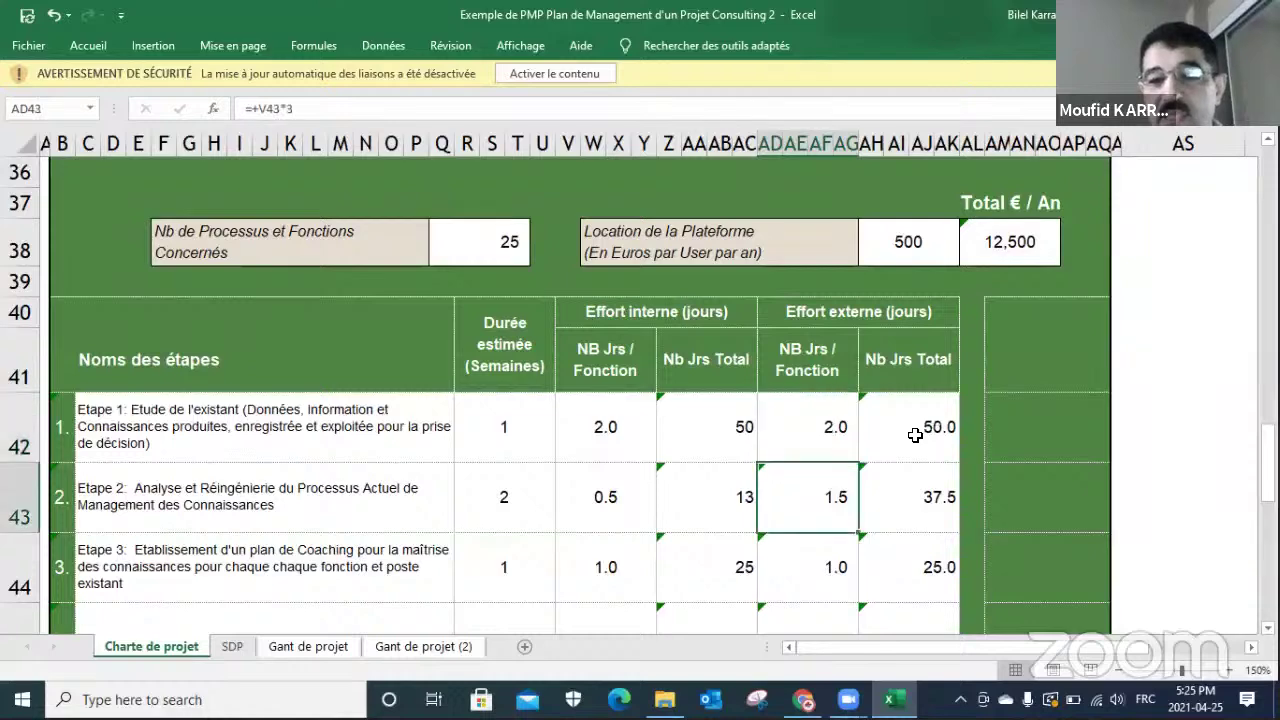
{"action": "left_click", "coordinate": [602, 423]}
{"action": "type", "text": "1"}
{"action": "key", "text": "Return"}
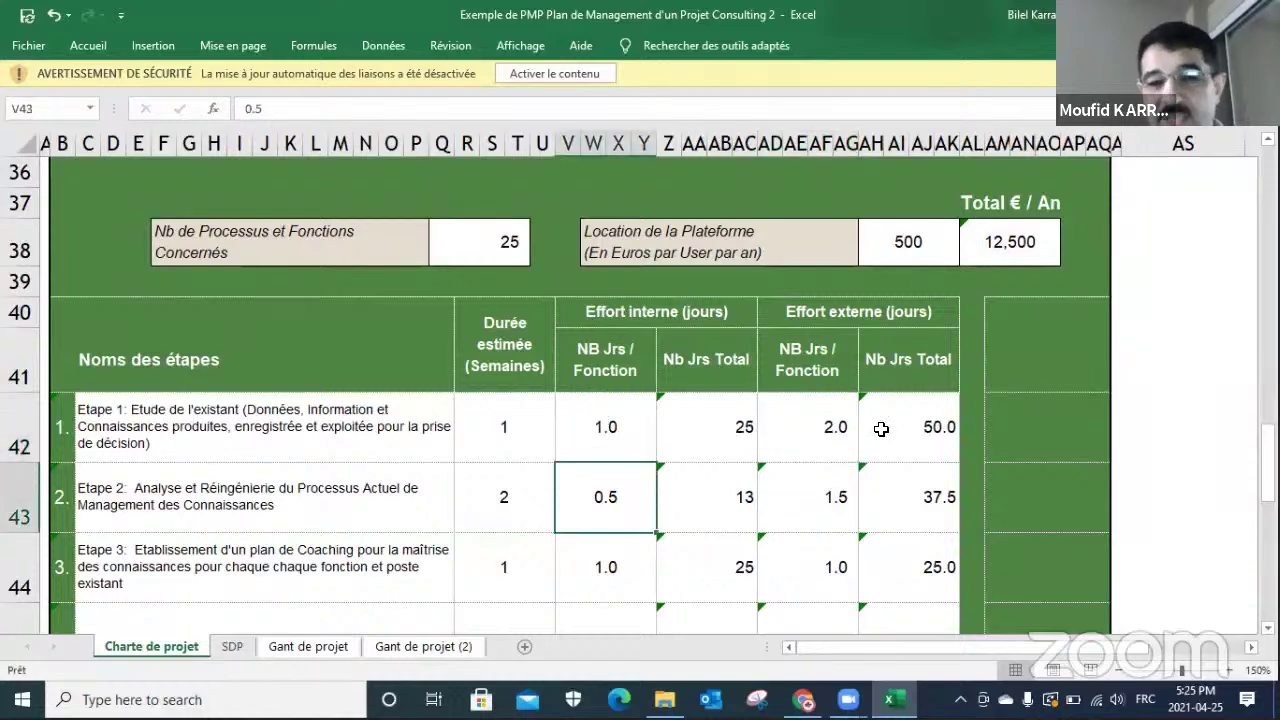
Step: Enter 1 external day and 2 internal days per function for Etape 1
{"action": "left_click", "coordinate": [826, 424]}
{"action": "type", "text": "1"}
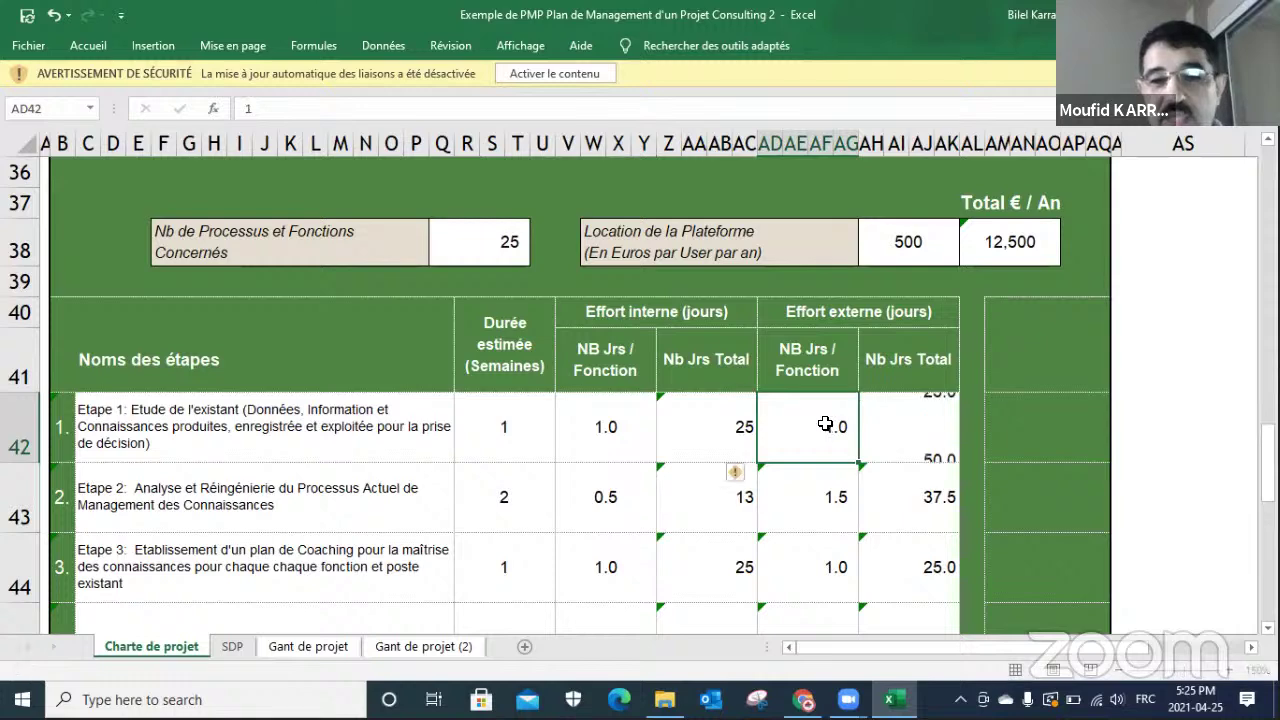
{"action": "left_click", "coordinate": [637, 421]}
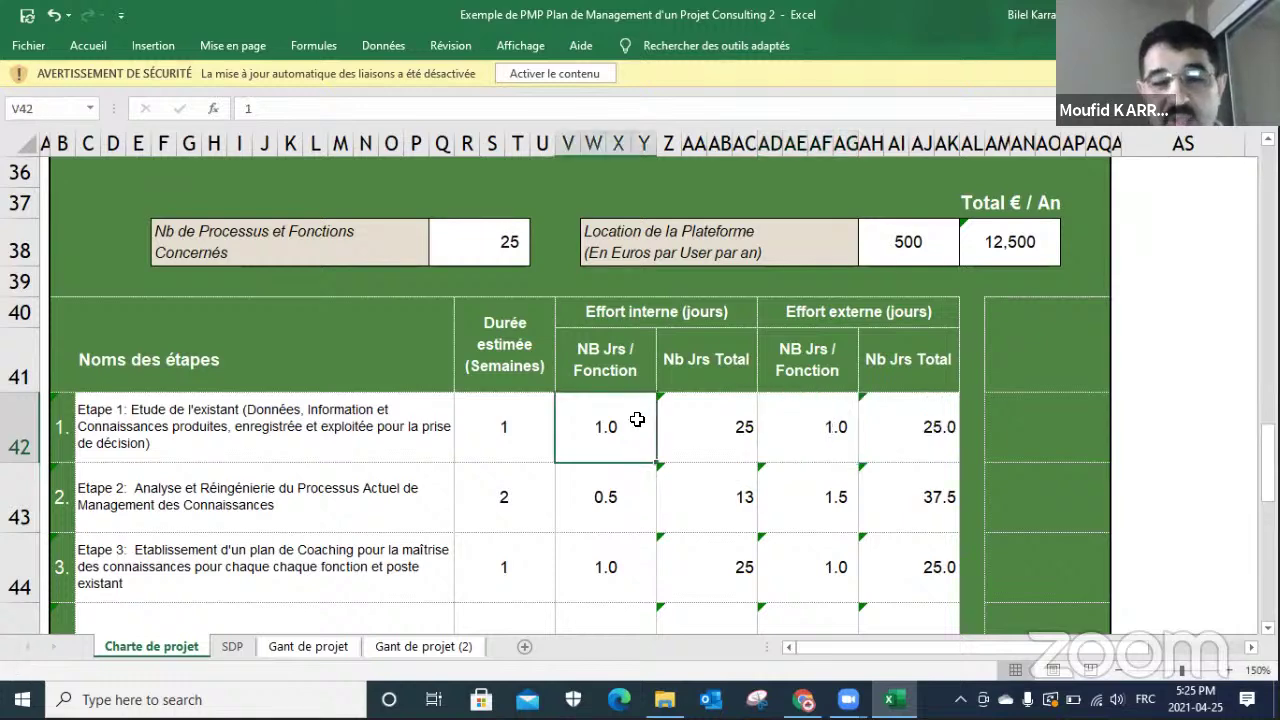
{"action": "type", "text": "2"}
{"action": "key", "text": "Return"}
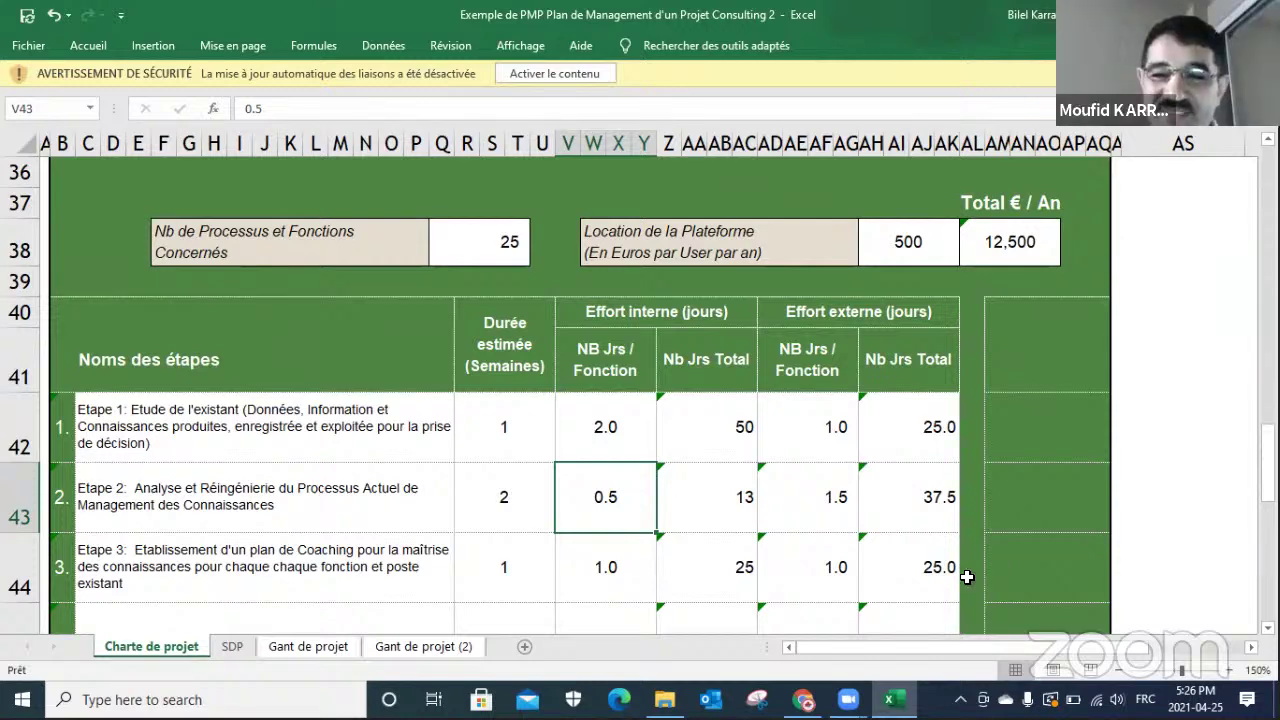
Step: Set Etape 2's internal effort to 1 day per function in the stages table
{"action": "scroll", "coordinate": [968, 576], "scroll_direction": "down", "scroll_amount": 1}
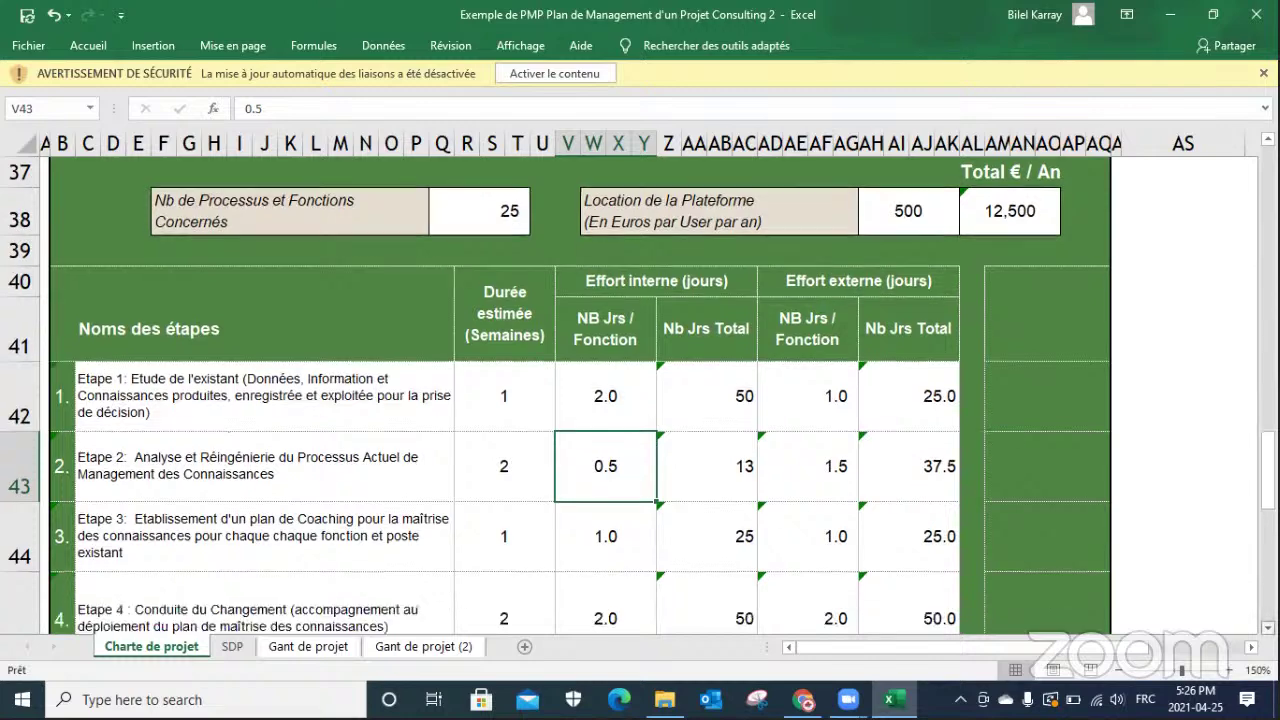
{"action": "scroll", "coordinate": [638, 396], "scroll_direction": "down", "scroll_amount": 1}
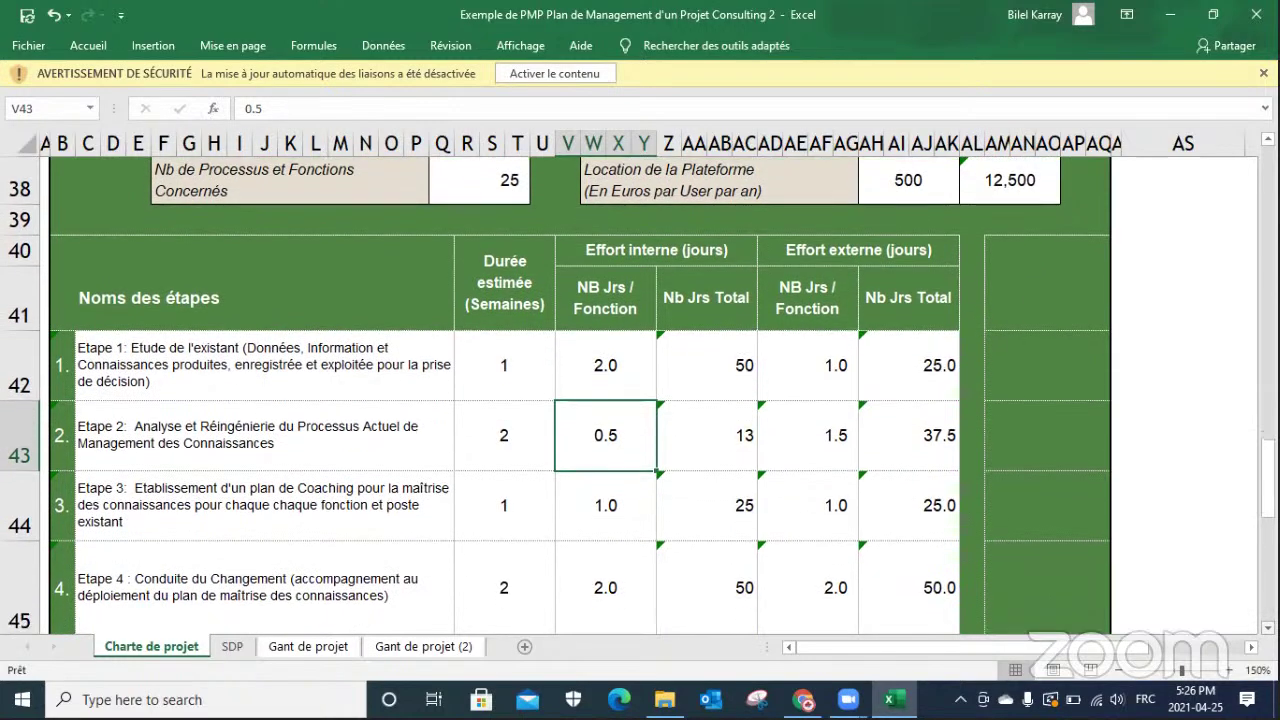
{"action": "scroll", "coordinate": [709, 349], "scroll_direction": "down", "scroll_amount": 2}
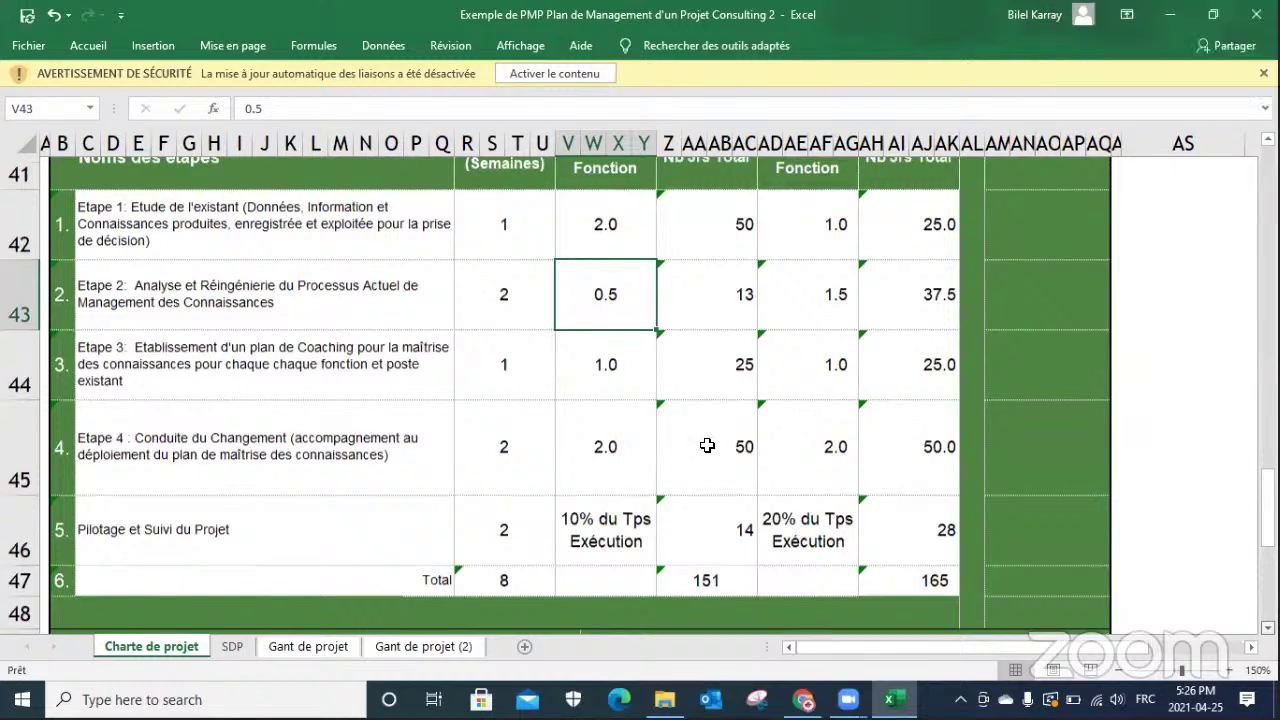
{"action": "scroll", "coordinate": [707, 445], "scroll_direction": "down", "scroll_amount": 1}
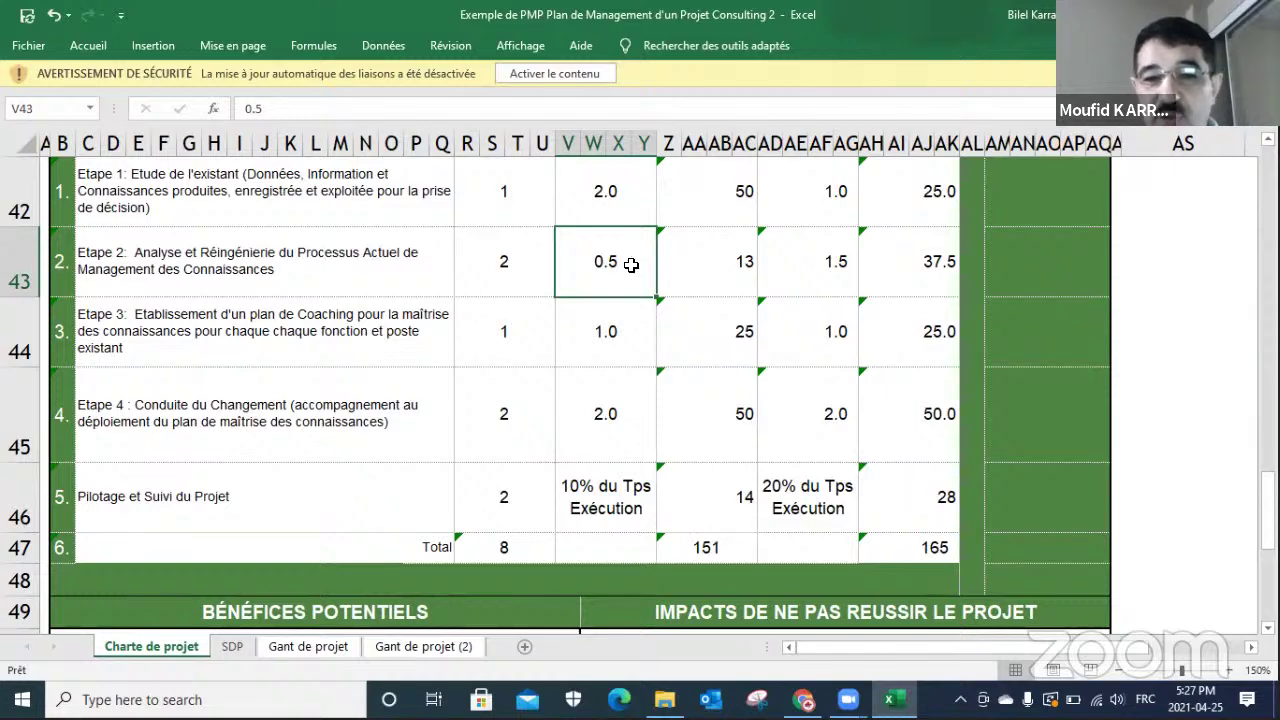
{"action": "type", "text": "1"}
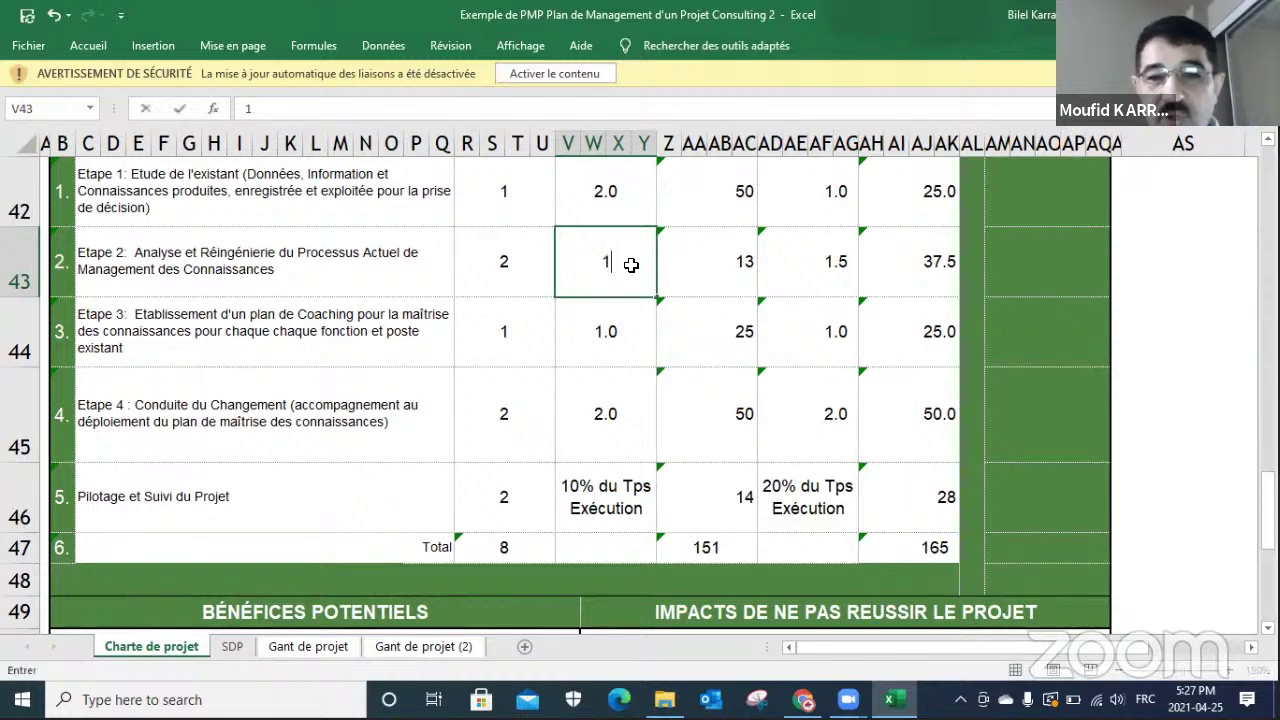
Step: Change the multiplier in Etape 2's external days per function formula to 1, so it reads =+V43*1
{"action": "left_click", "coordinate": [831, 265]}
{"action": "double_click", "coordinate": [831, 265]}
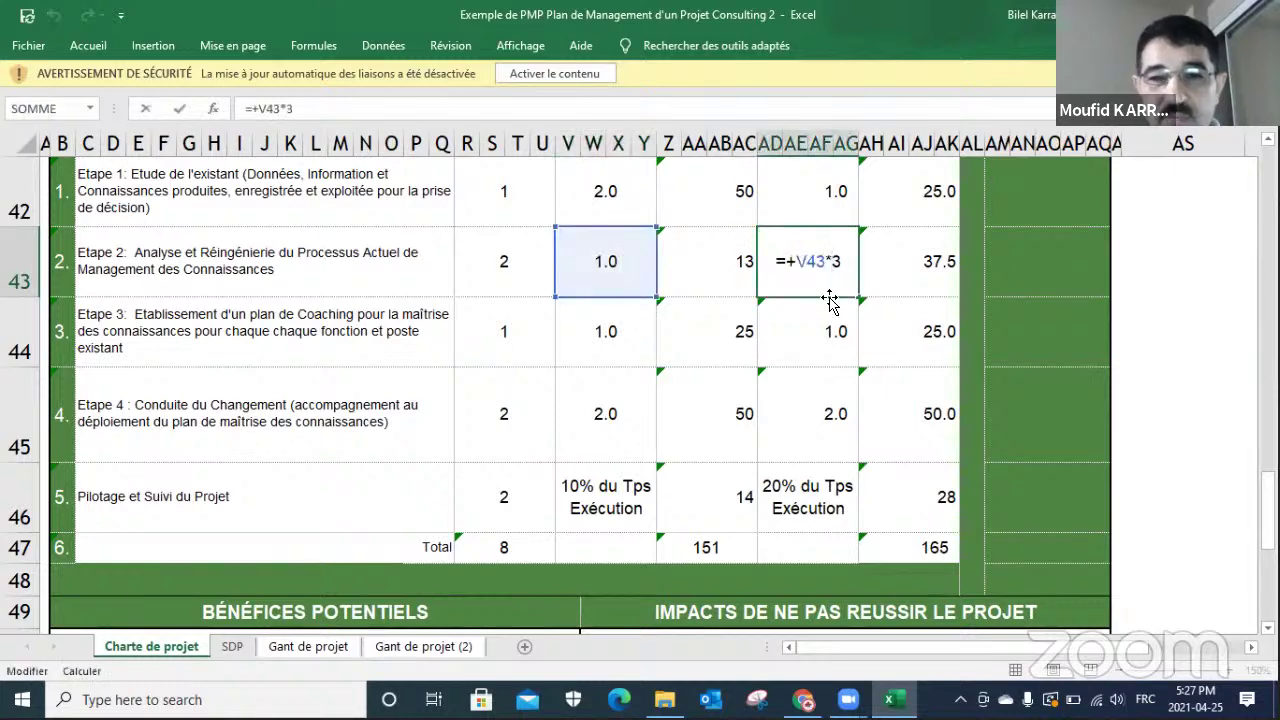
{"action": "key", "text": "Return"}
{"action": "left_click", "coordinate": [818, 258]}
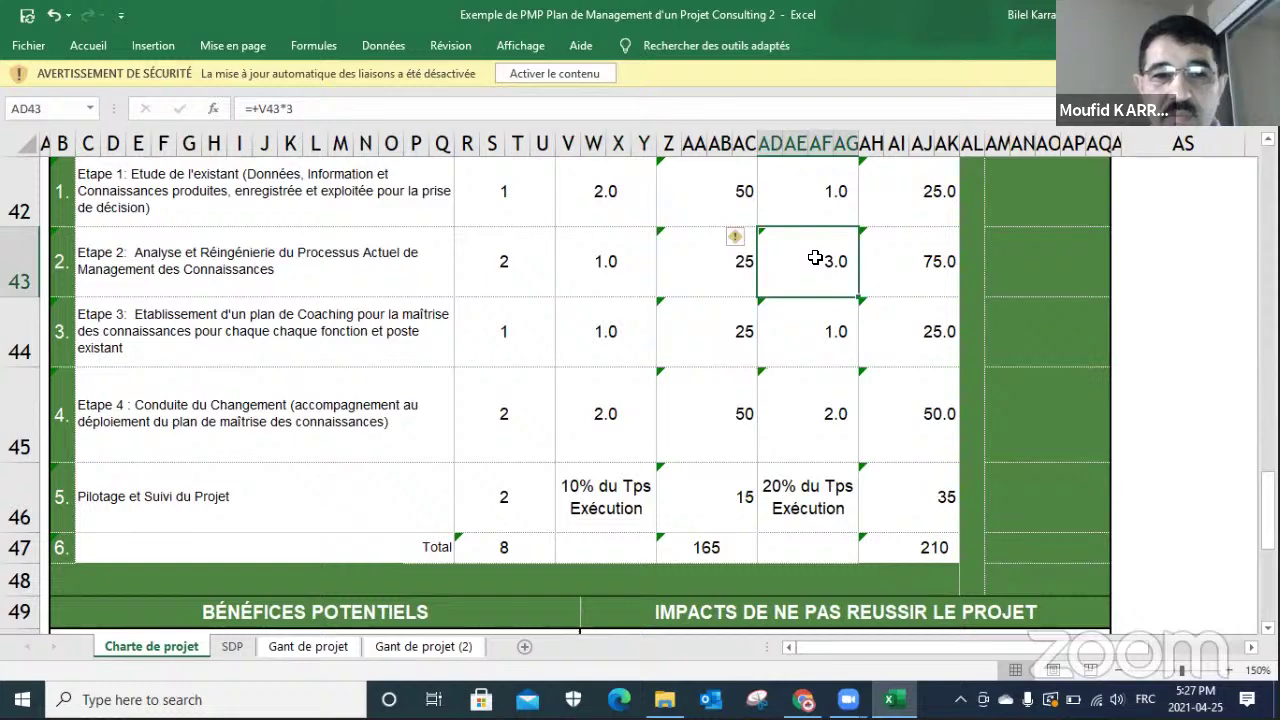
{"action": "left_click", "coordinate": [316, 108]}
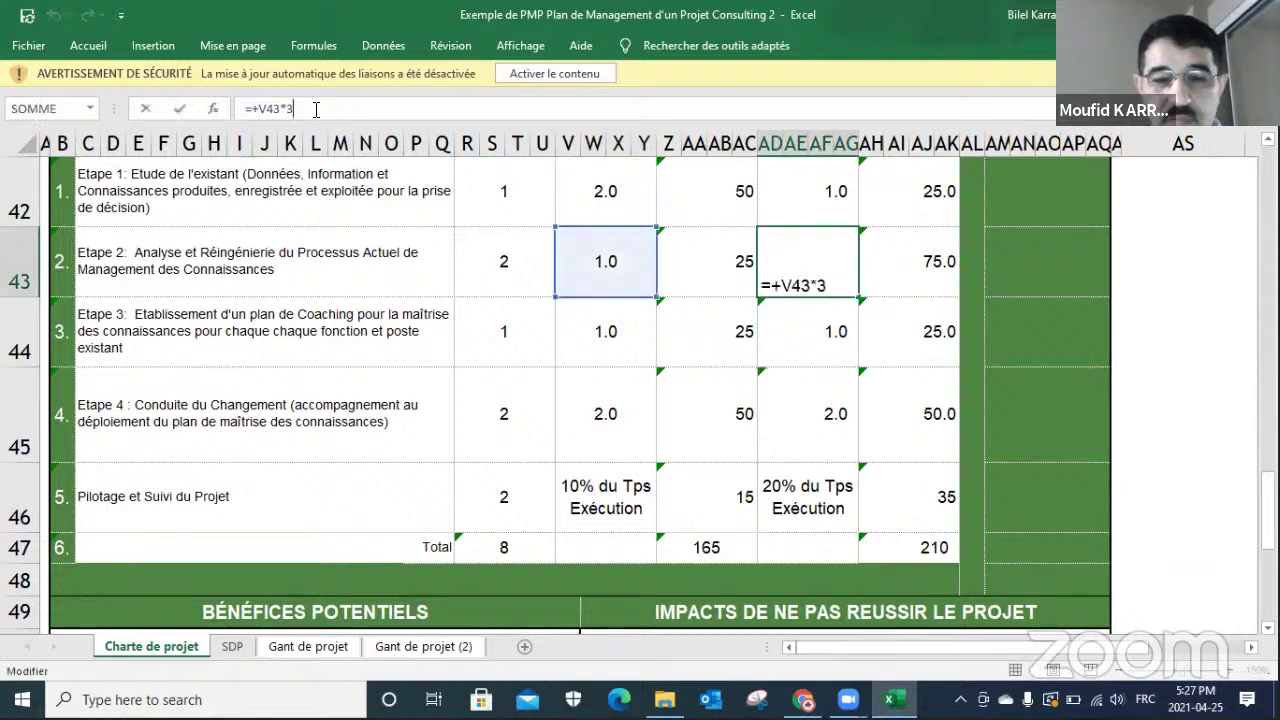
{"action": "key", "text": "BackSpace"}
{"action": "type", "text": "1"}
{"action": "key", "text": "Return"}
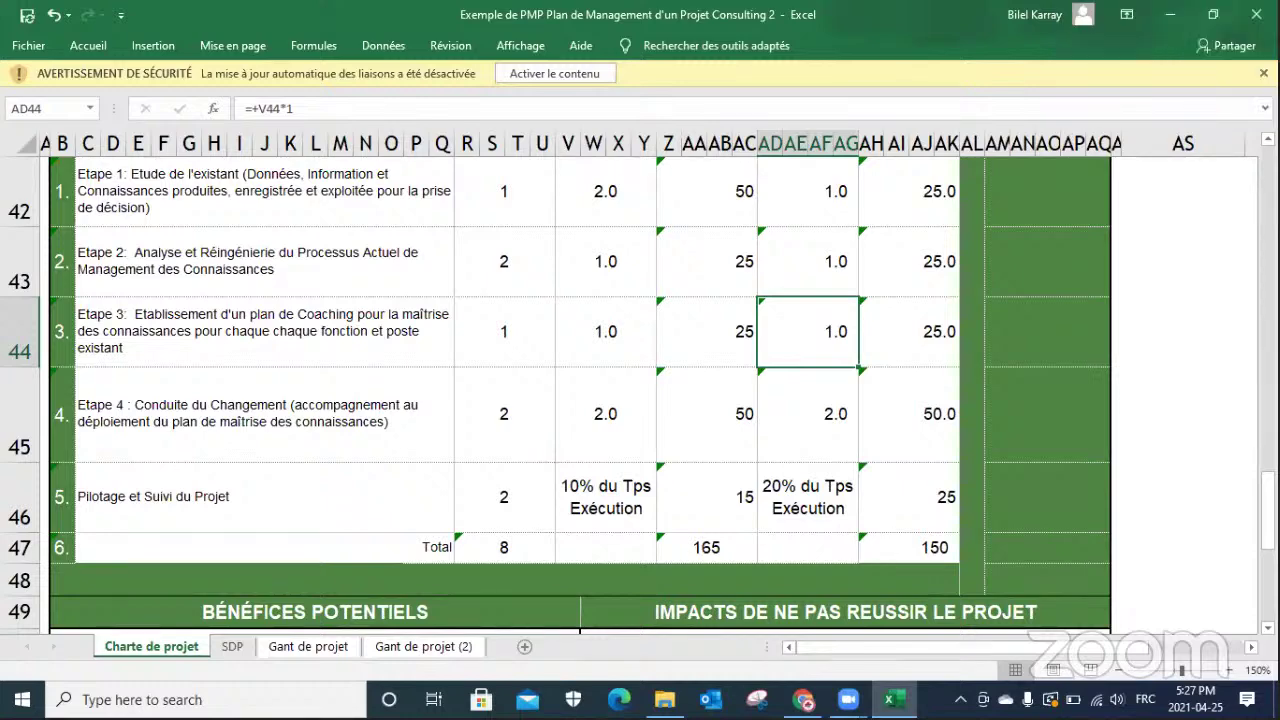
Step: Read the Bénéfices potentiels text below the stages table
{"action": "scroll", "coordinate": [640, 400], "scroll_direction": "down", "scroll_amount": 3}
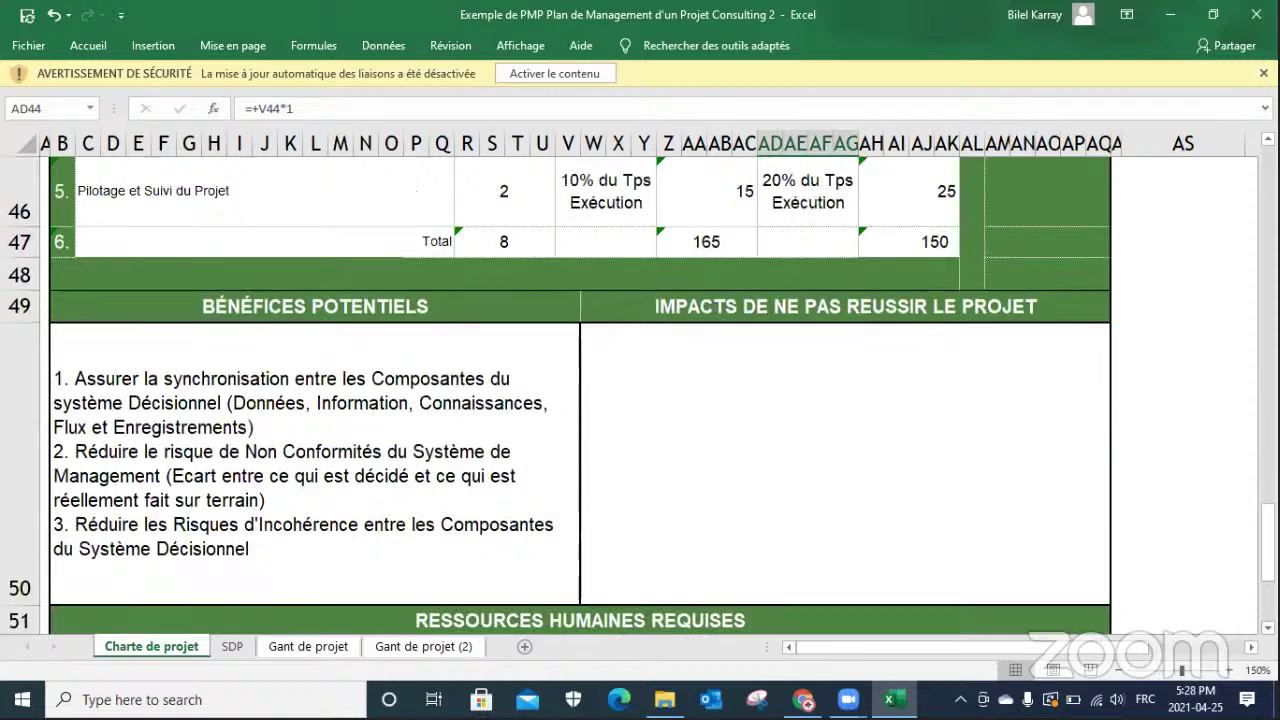
{"action": "scroll", "coordinate": [640, 400], "scroll_direction": "down", "scroll_amount": 1}
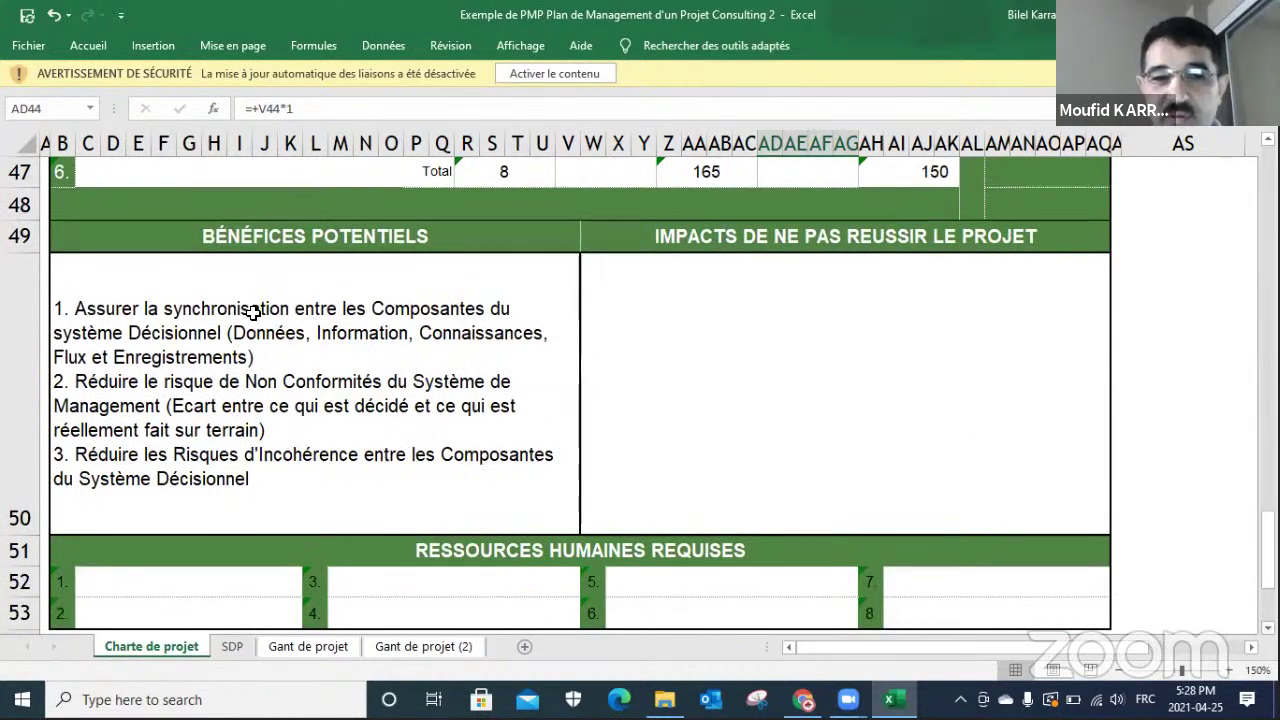
{"action": "left_click", "coordinate": [281, 373]}
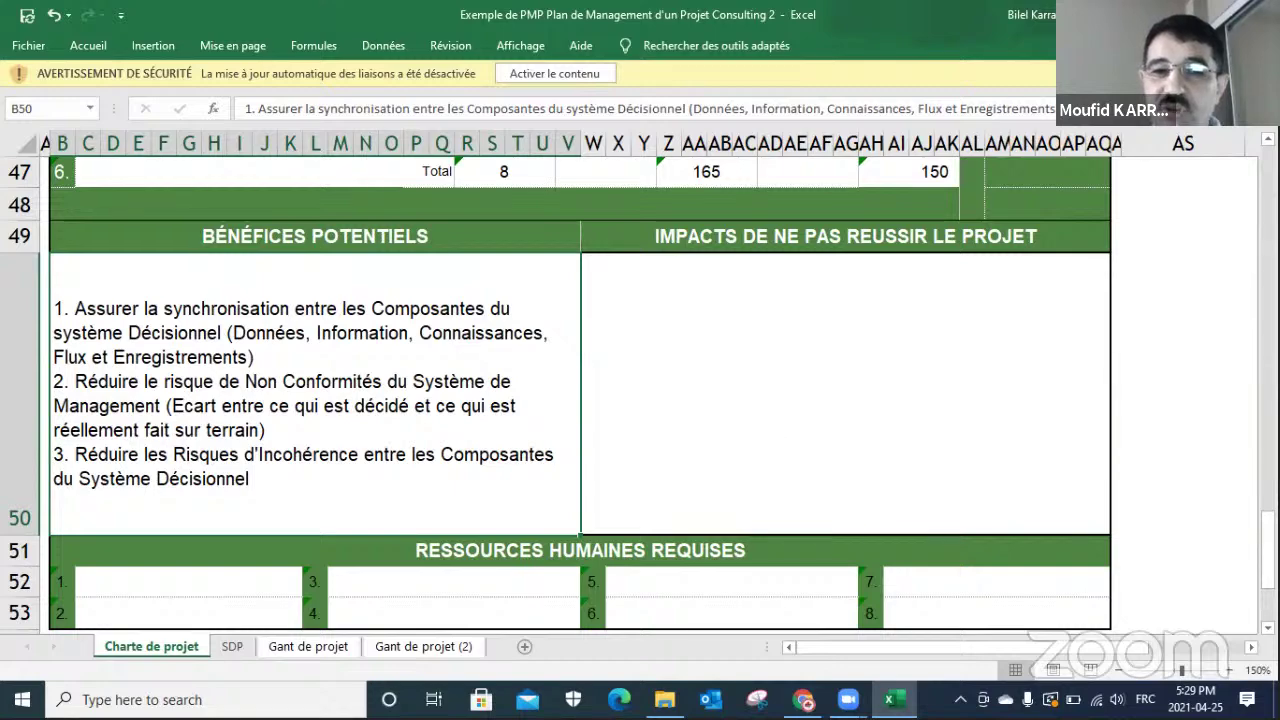
Step: Review the descriptions of Etapes 1 to 4 in the stages table, and return to the Enjeux du projet section
{"action": "scroll", "coordinate": [233, 370], "scroll_direction": "up", "scroll_amount": 3}
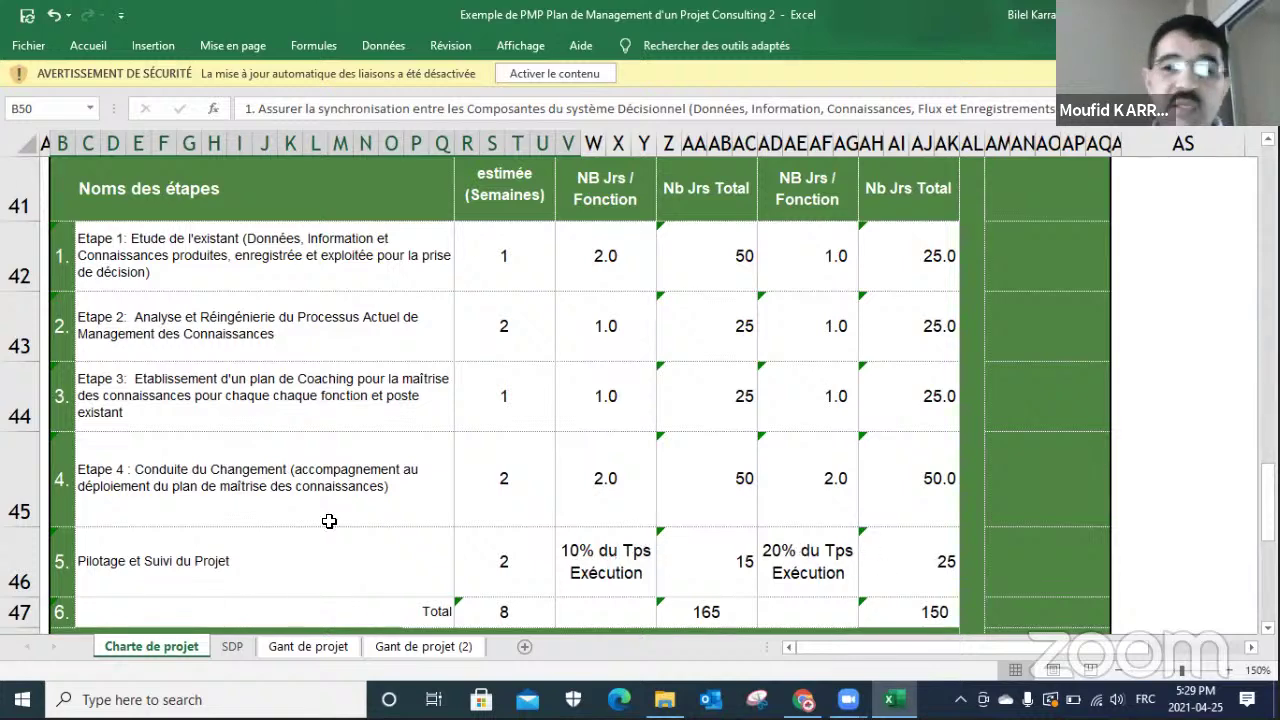
{"action": "left_click", "coordinate": [239, 254]}
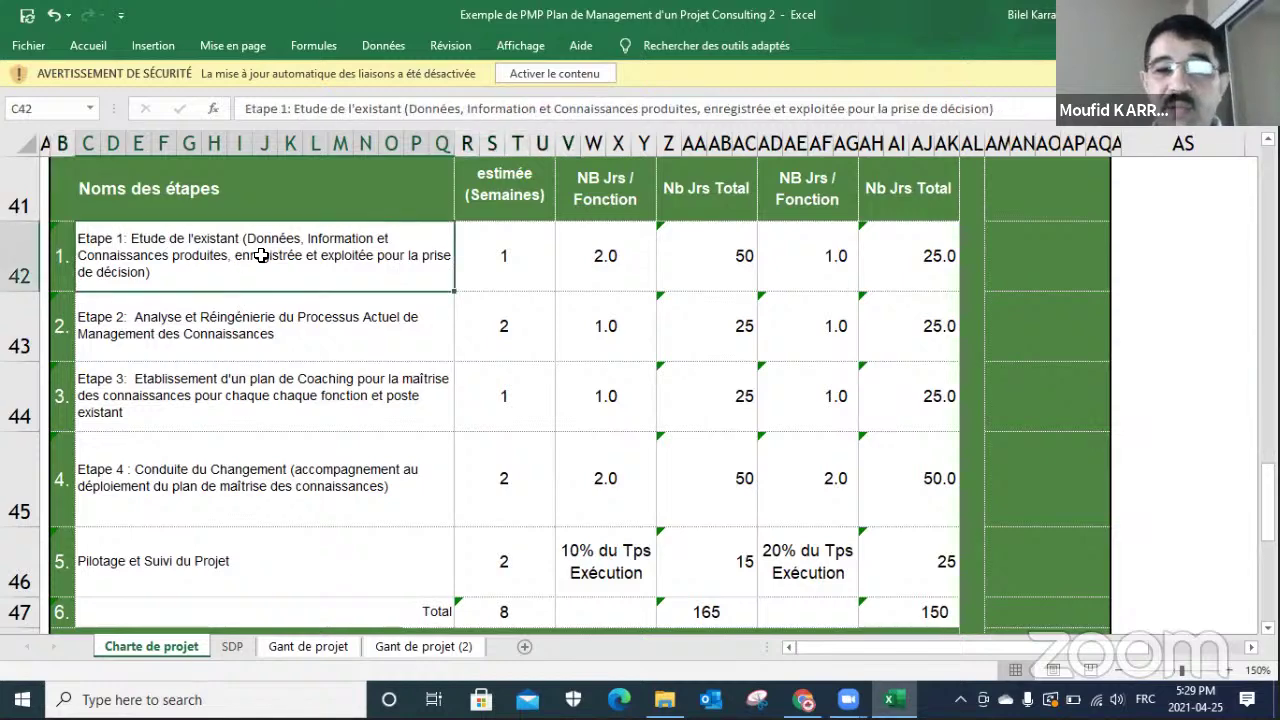
{"action": "left_click", "coordinate": [241, 333]}
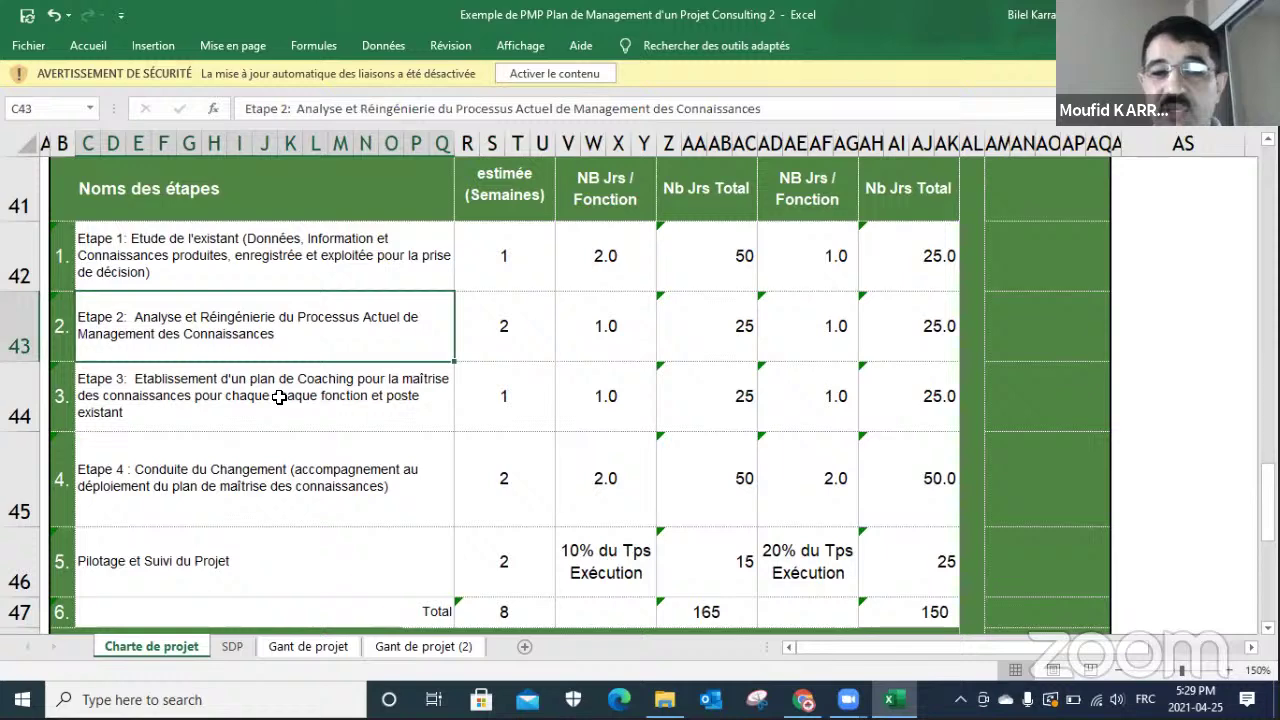
{"action": "left_click", "coordinate": [279, 397]}
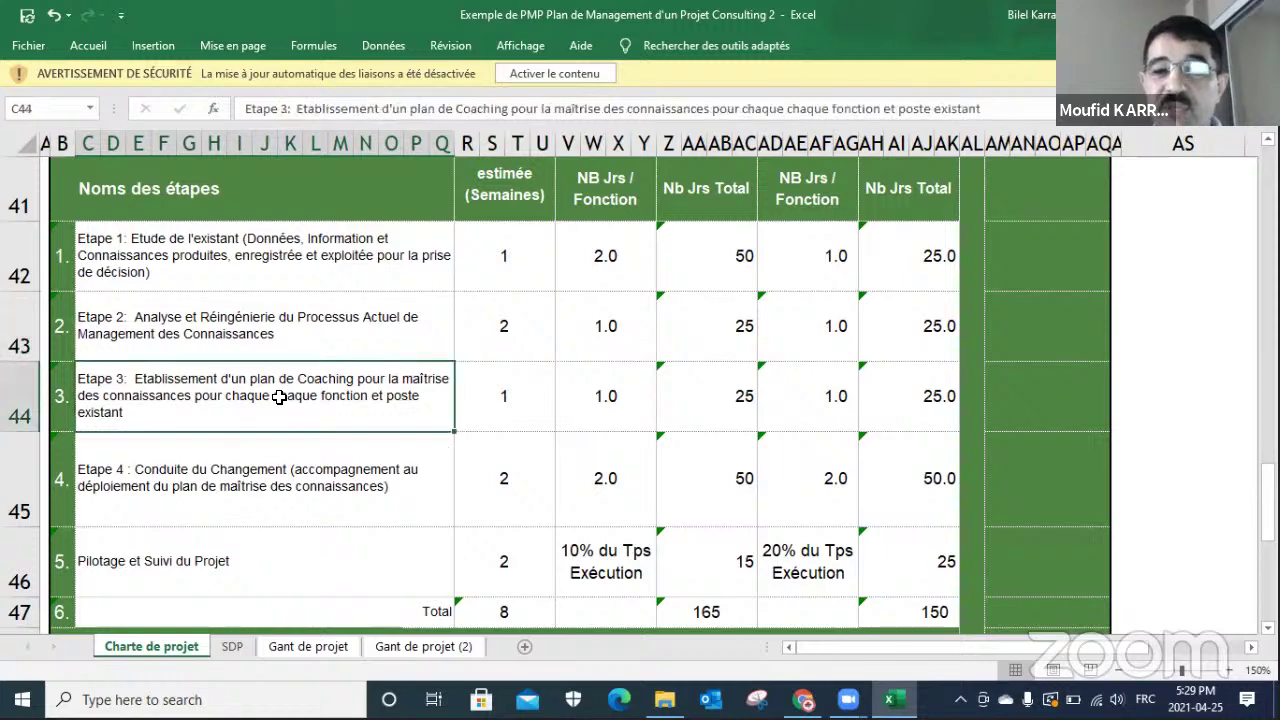
{"action": "left_click", "coordinate": [239, 482]}
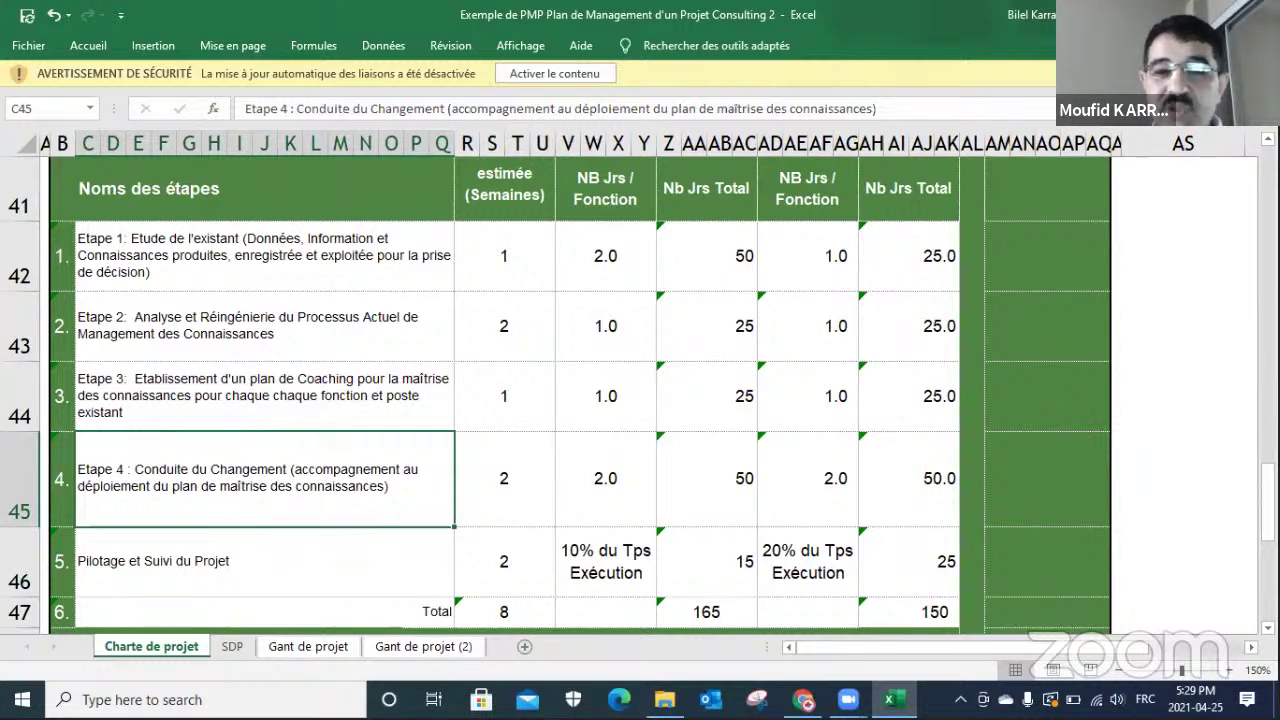
{"action": "scroll", "coordinate": [866, 250], "scroll_direction": "up", "scroll_amount": 7}
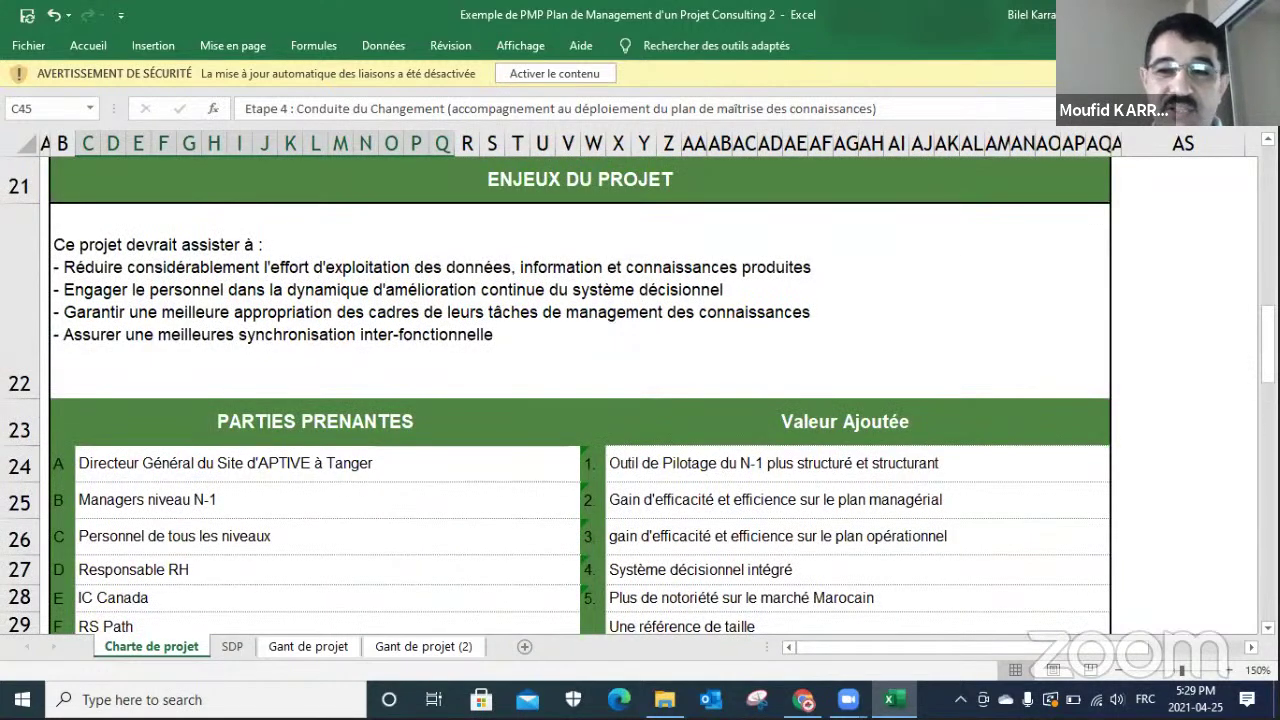